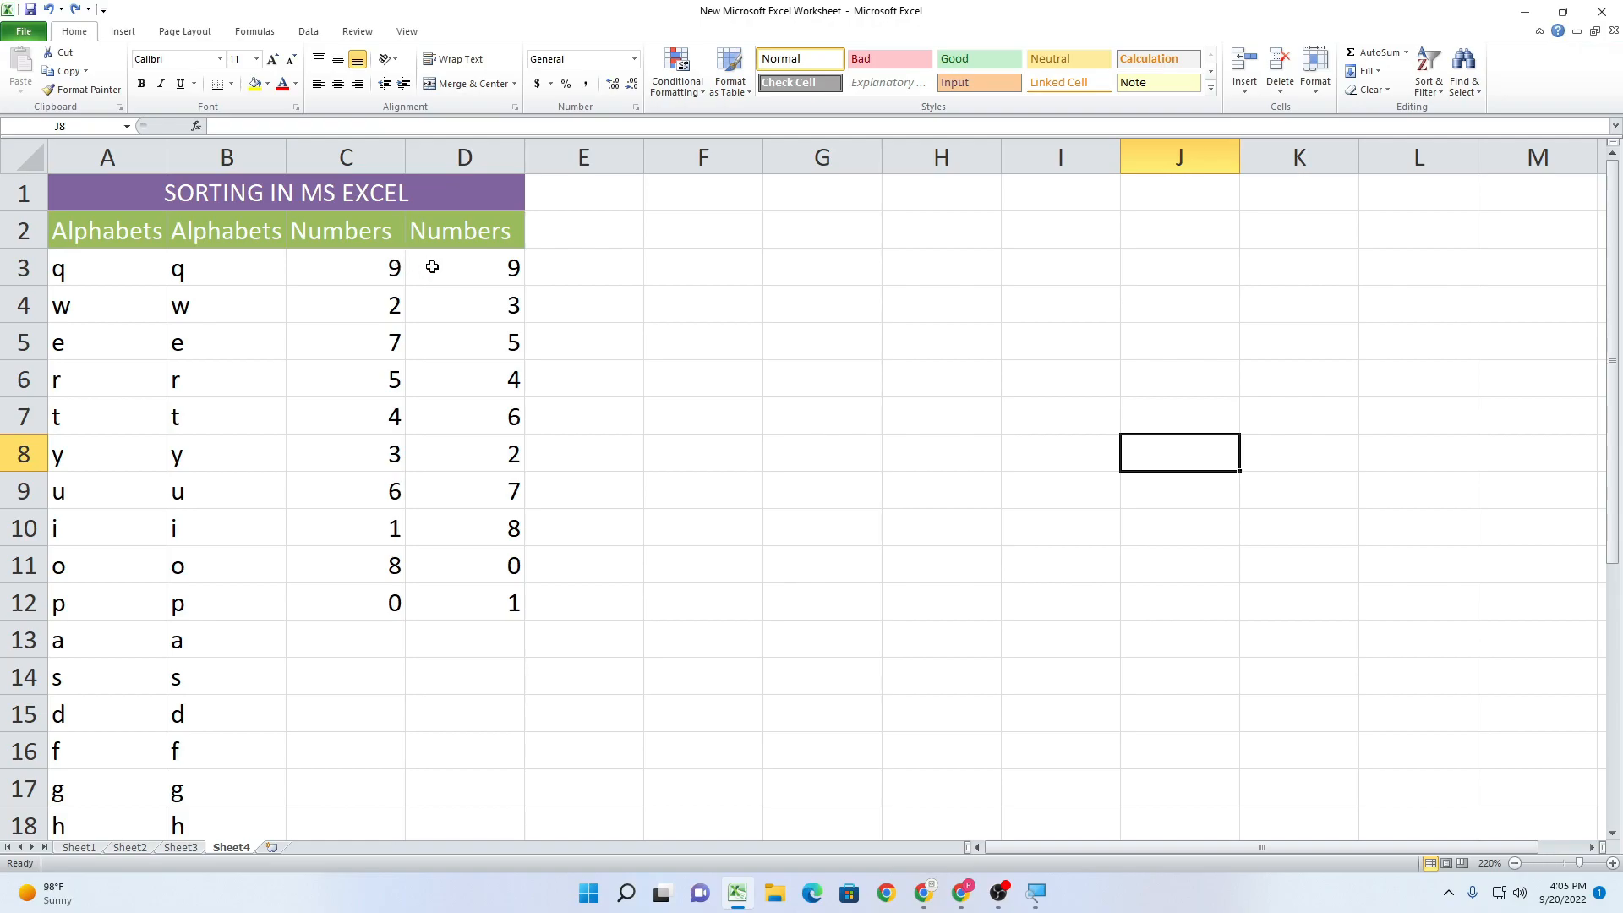
# Enter the heading "Random Number" in cell E1 and widen column E to fit it.
pyautogui.click(432, 267)
pyautogui.click(601, 210)
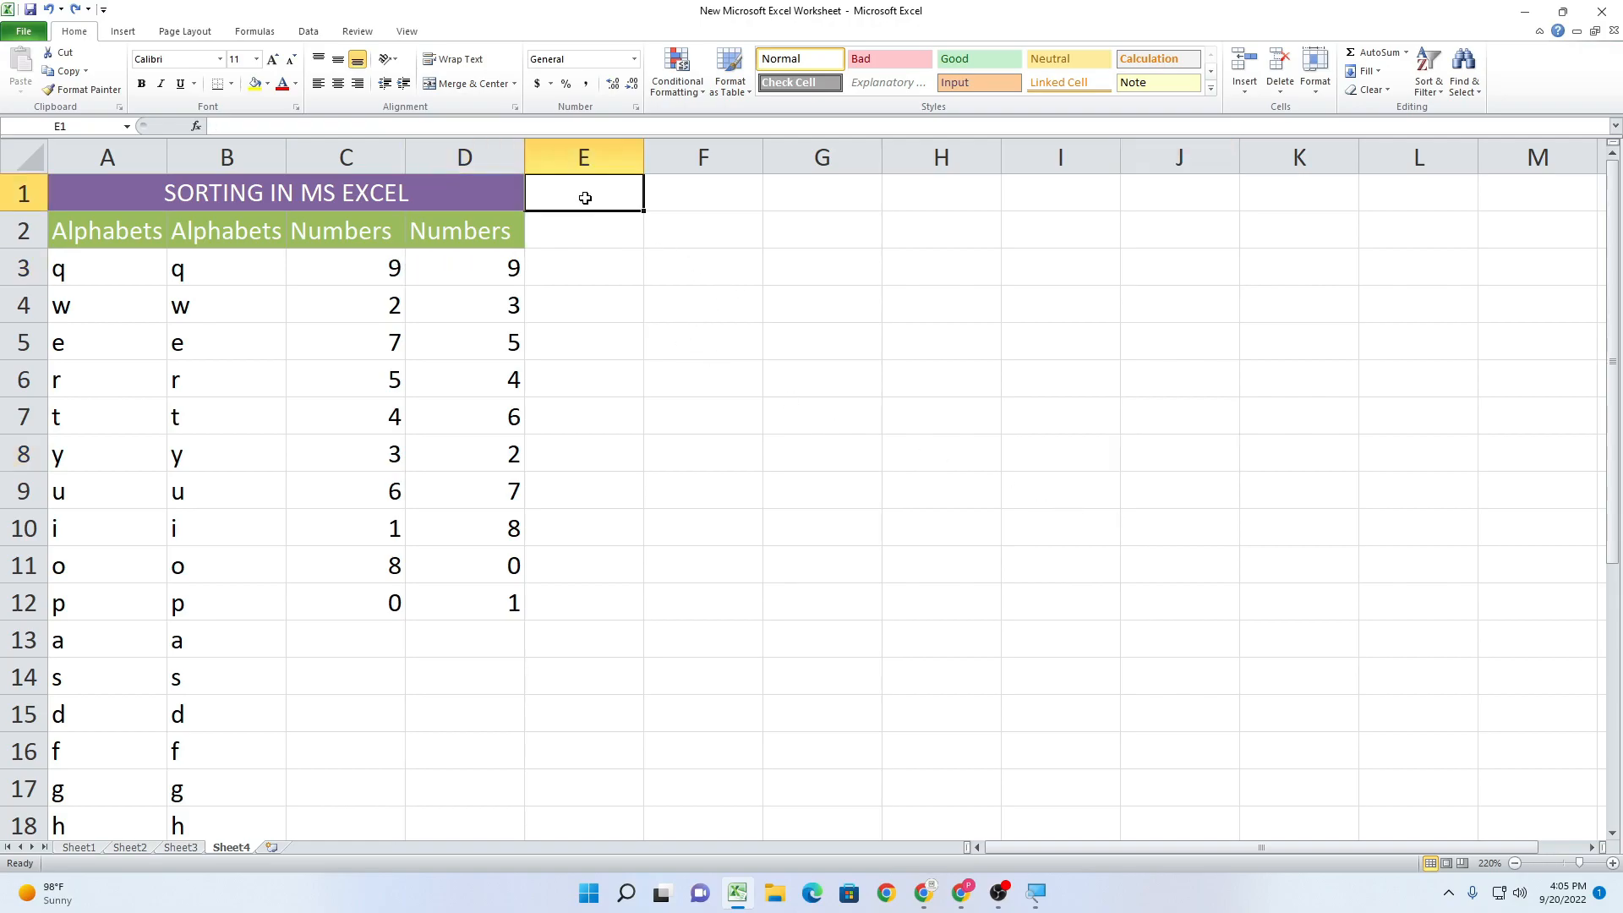
pyautogui.write('Random Number')
pyautogui.click(944, 274)
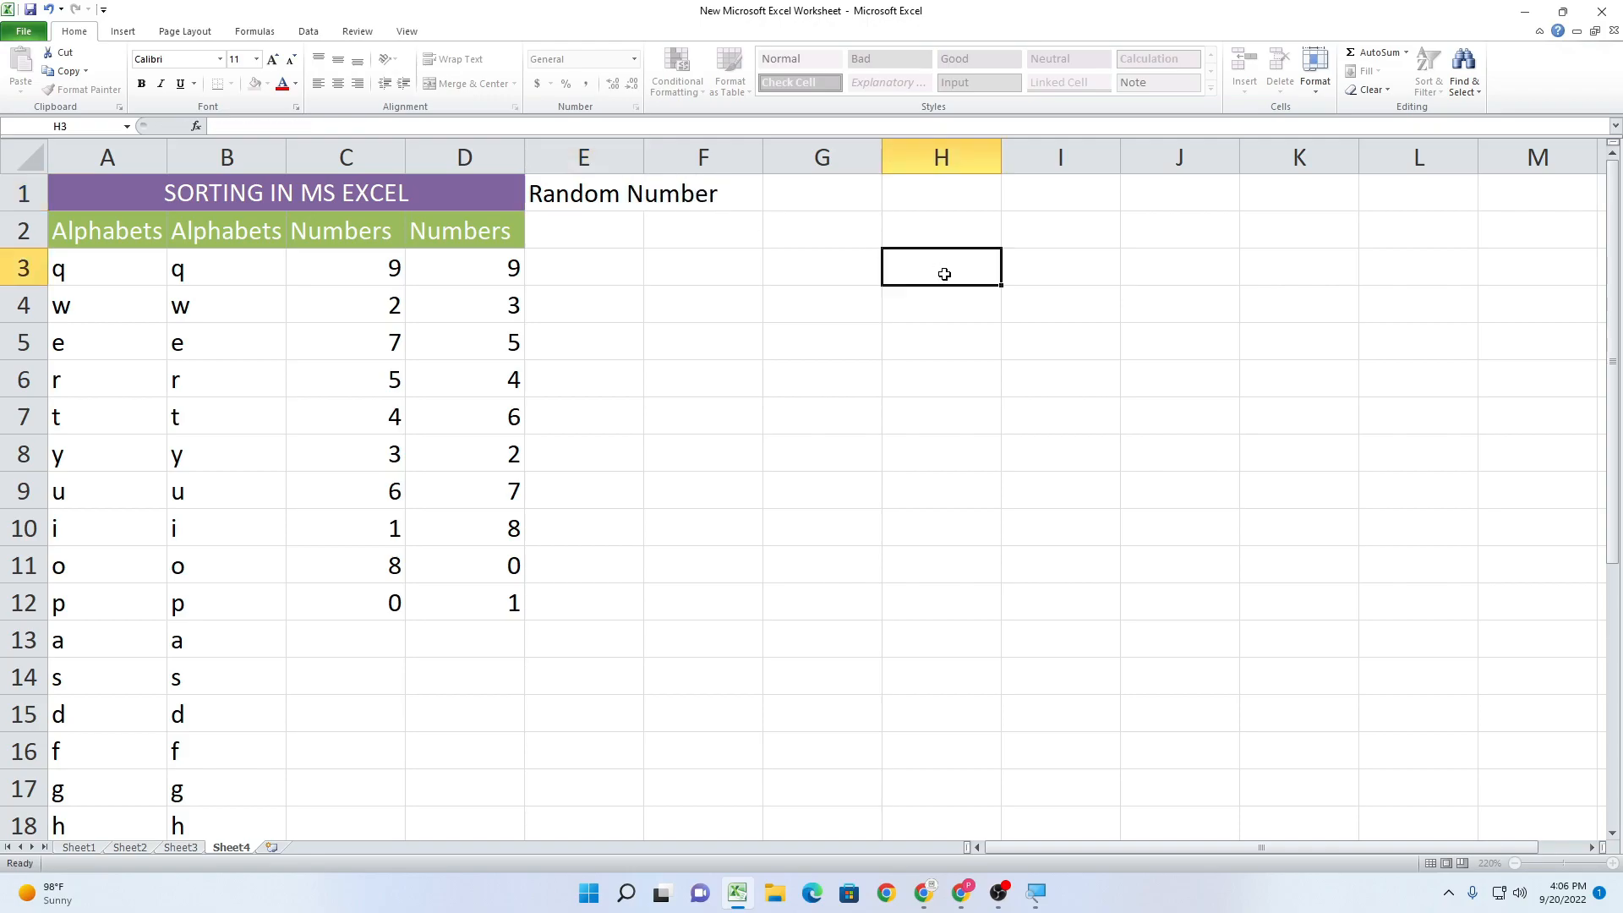
pyautogui.click(632, 206)
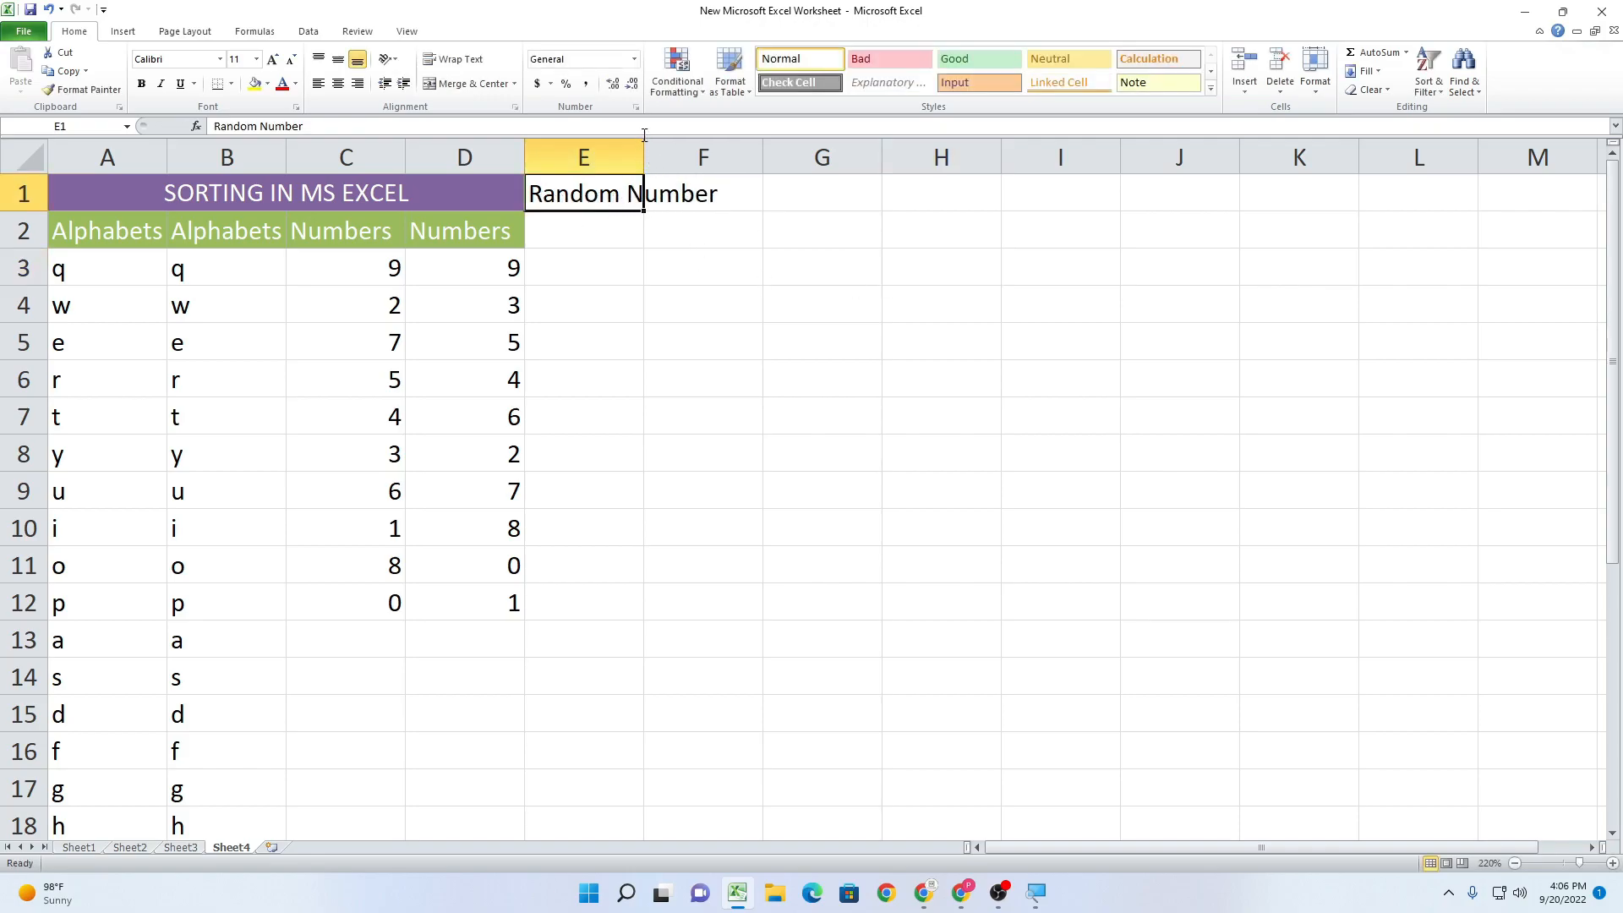
pyautogui.moveTo(644, 136); pyautogui.dragTo(741, 137)
pyautogui.click(775, 257)
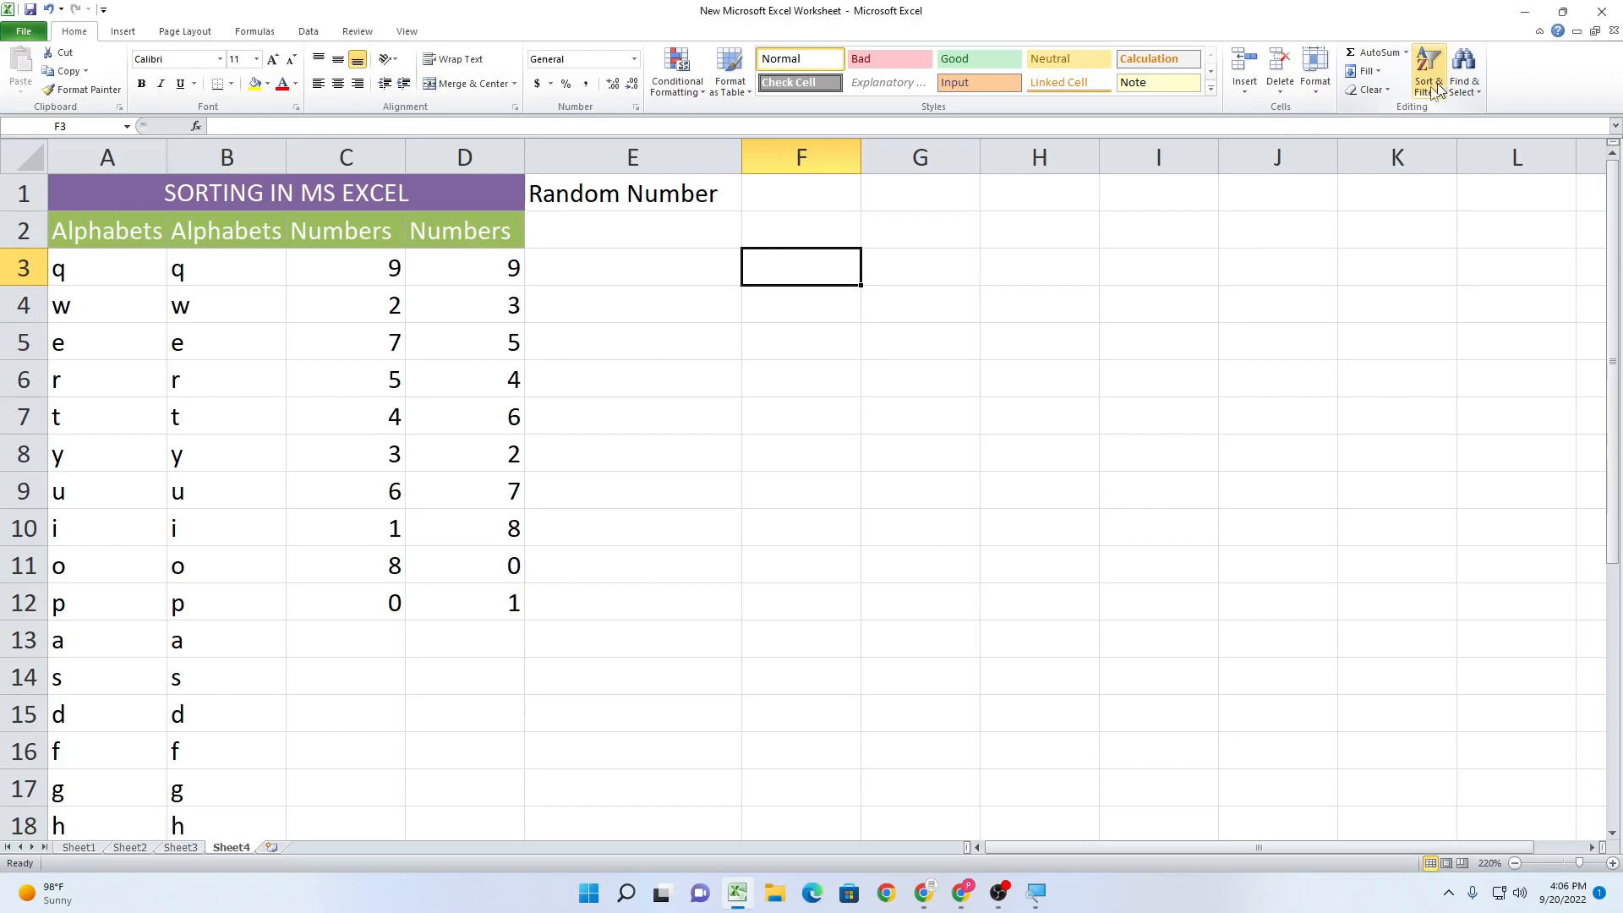
pyautogui.click(509, 740)
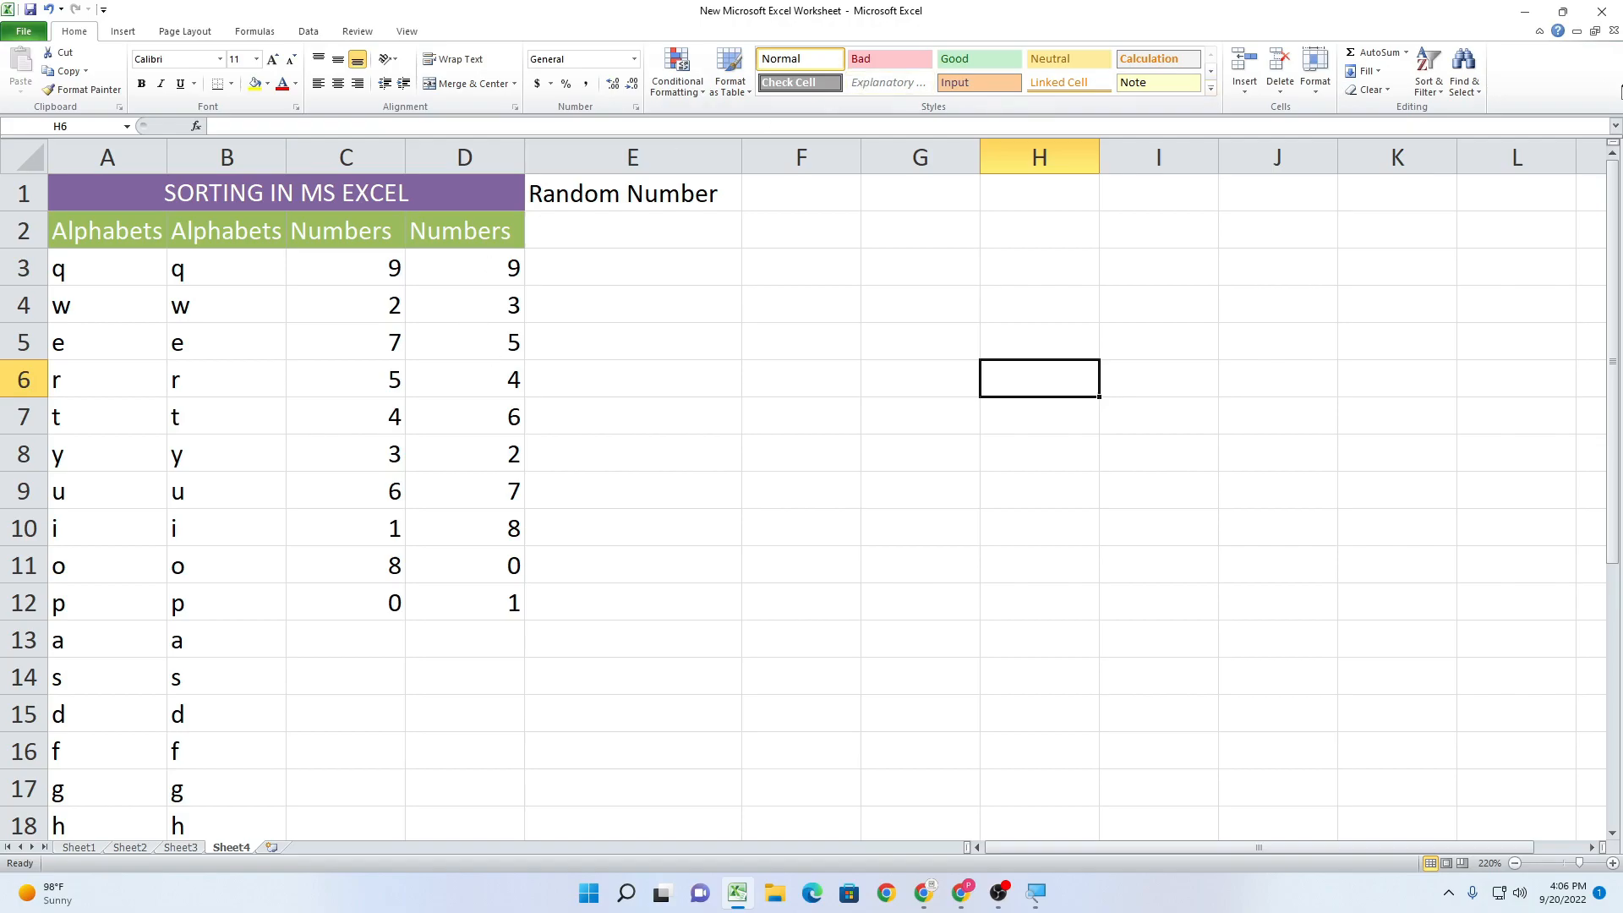
pyautogui.click(690, 474)
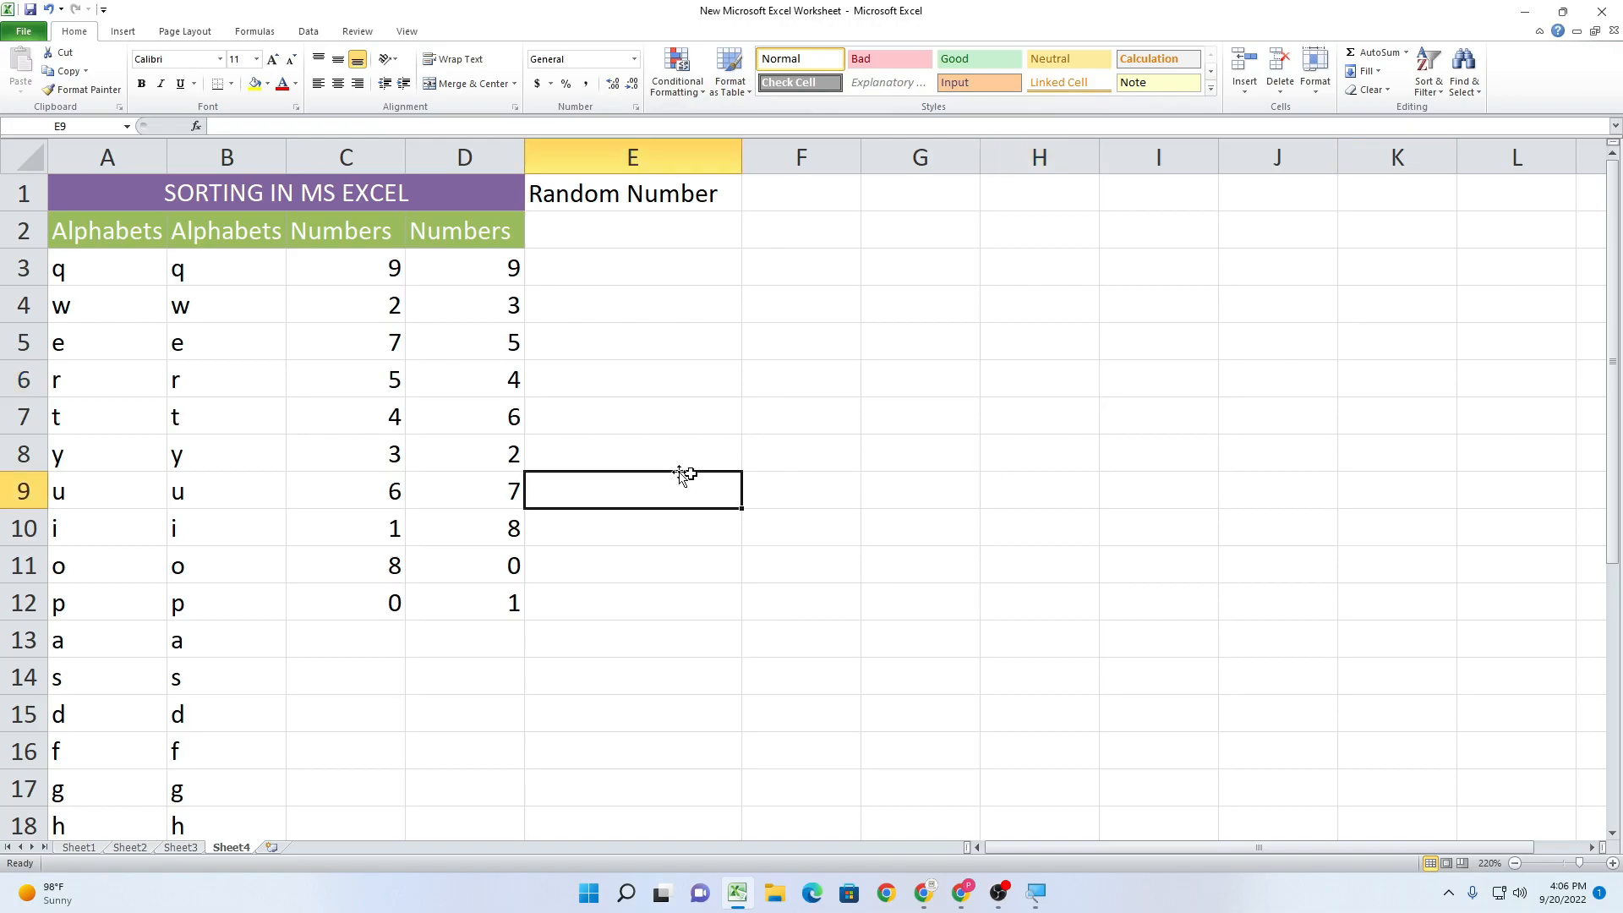
# Sort the letters in A3:A28 from A to Z, continuing with the current selection only.
pyautogui.moveTo(77, 265); pyautogui.dragTo(80, 775)
pyautogui.scroll(4, 74, 525)
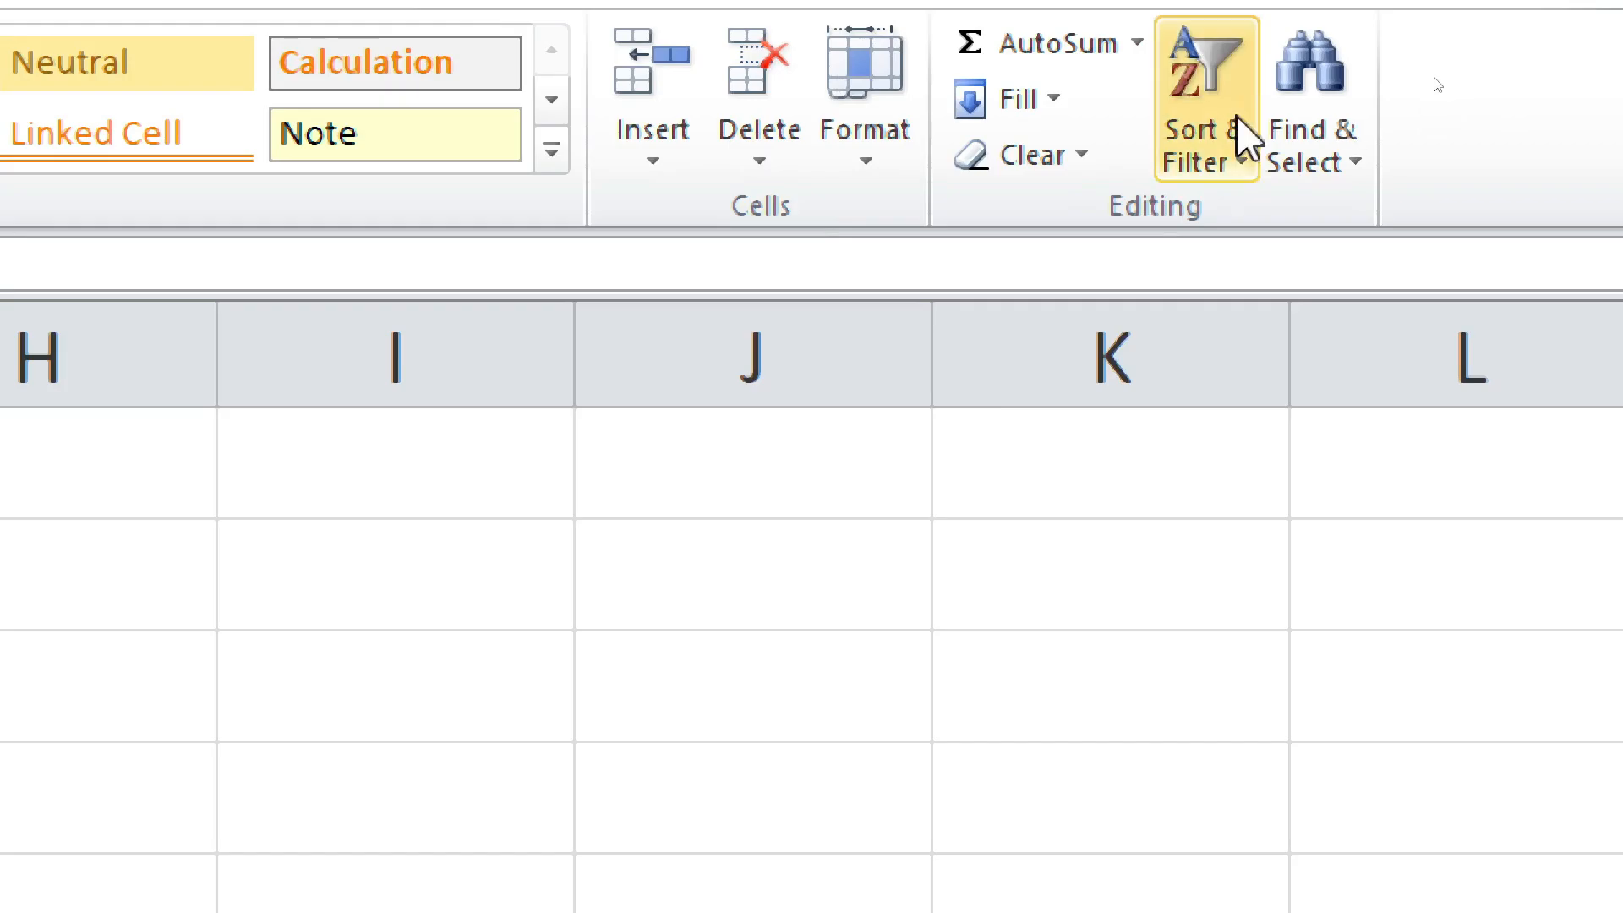
pyautogui.click(1434, 83)
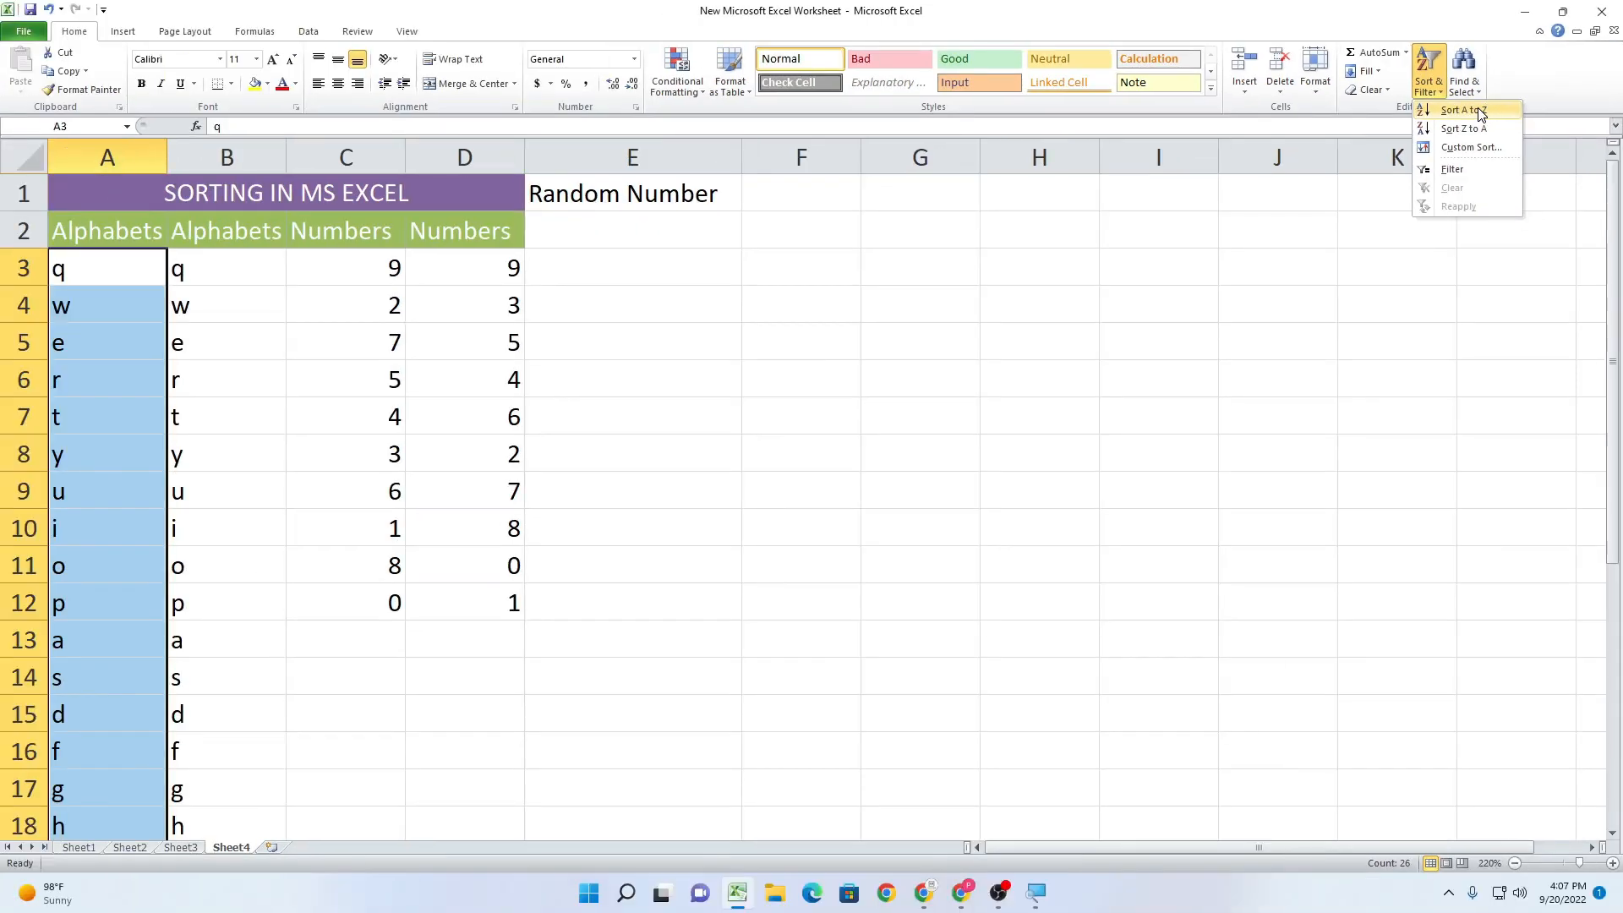
pyautogui.click(1480, 110)
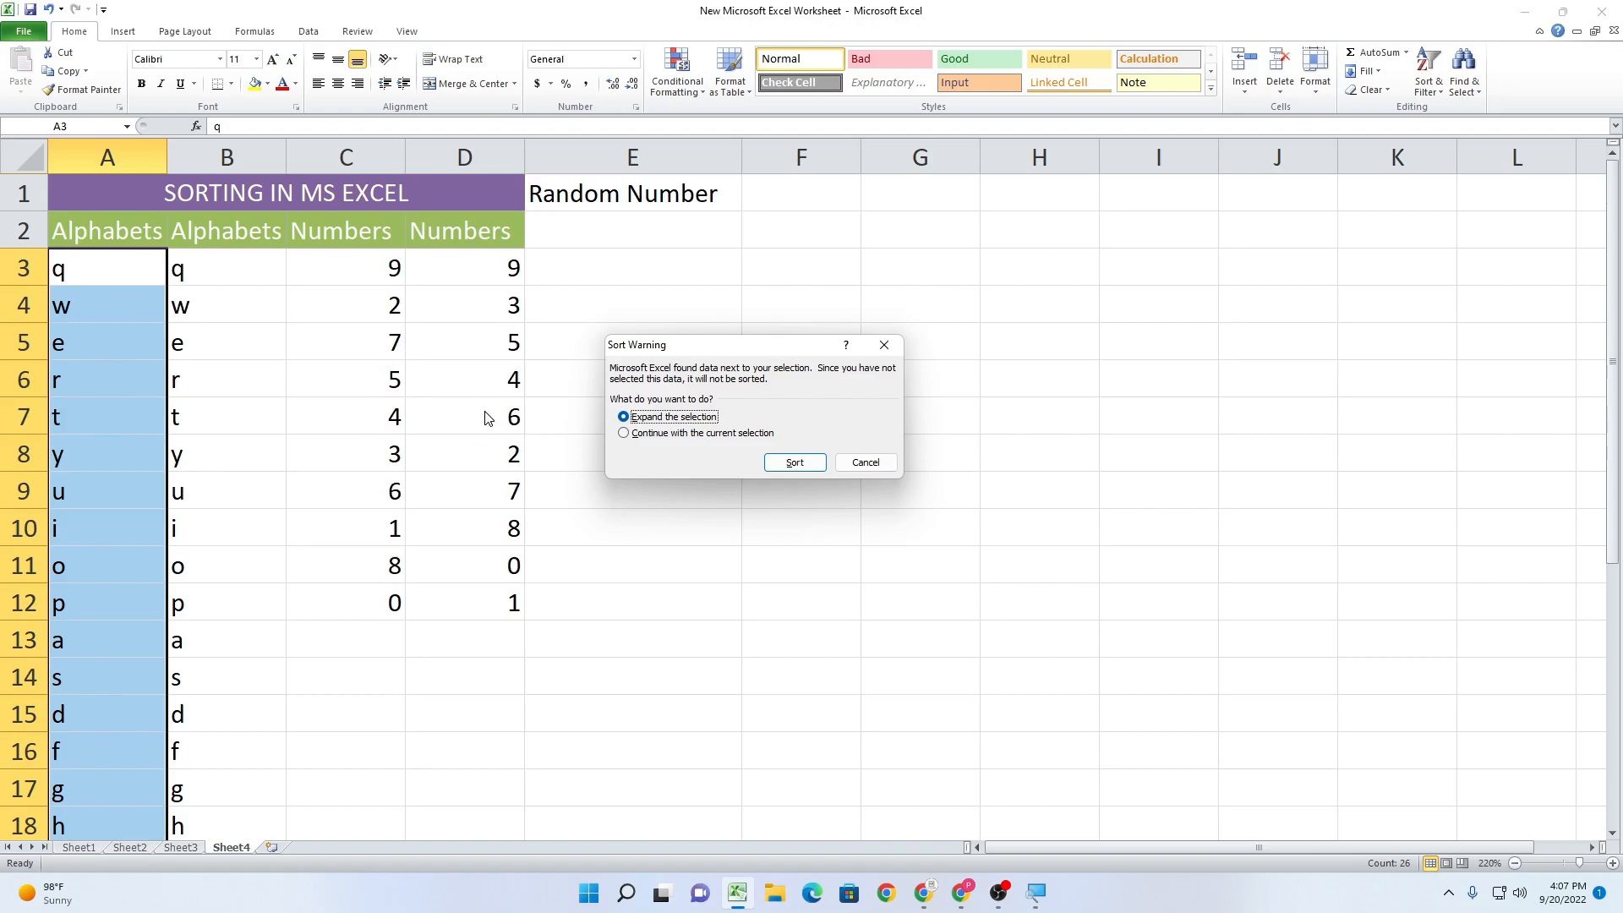
pyautogui.click(723, 434)
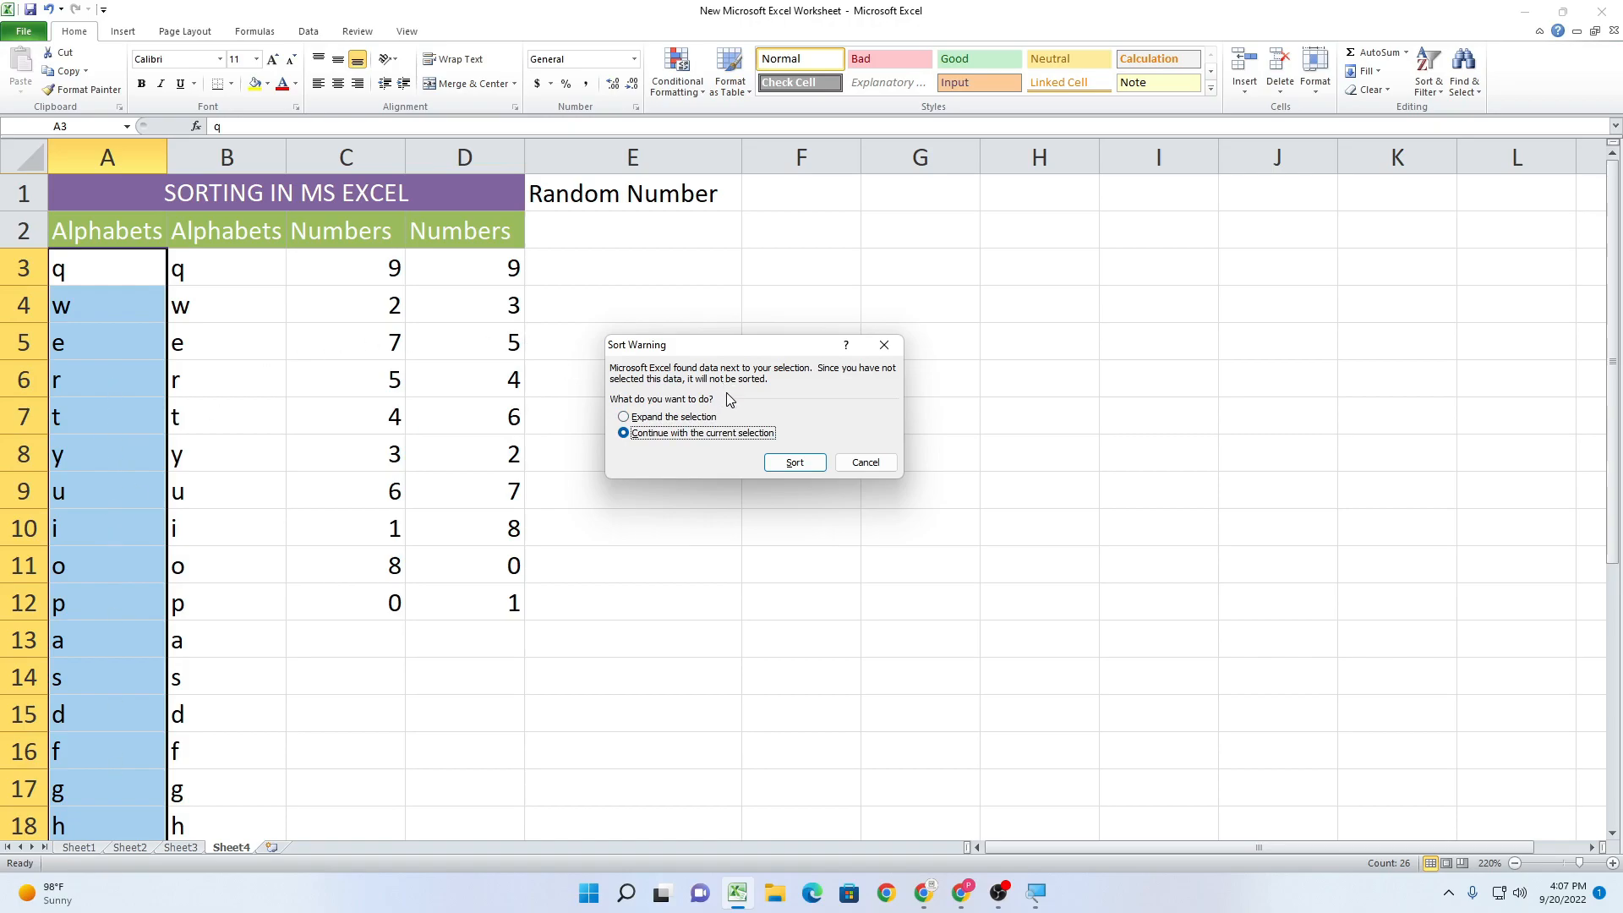
pyautogui.click(779, 464)
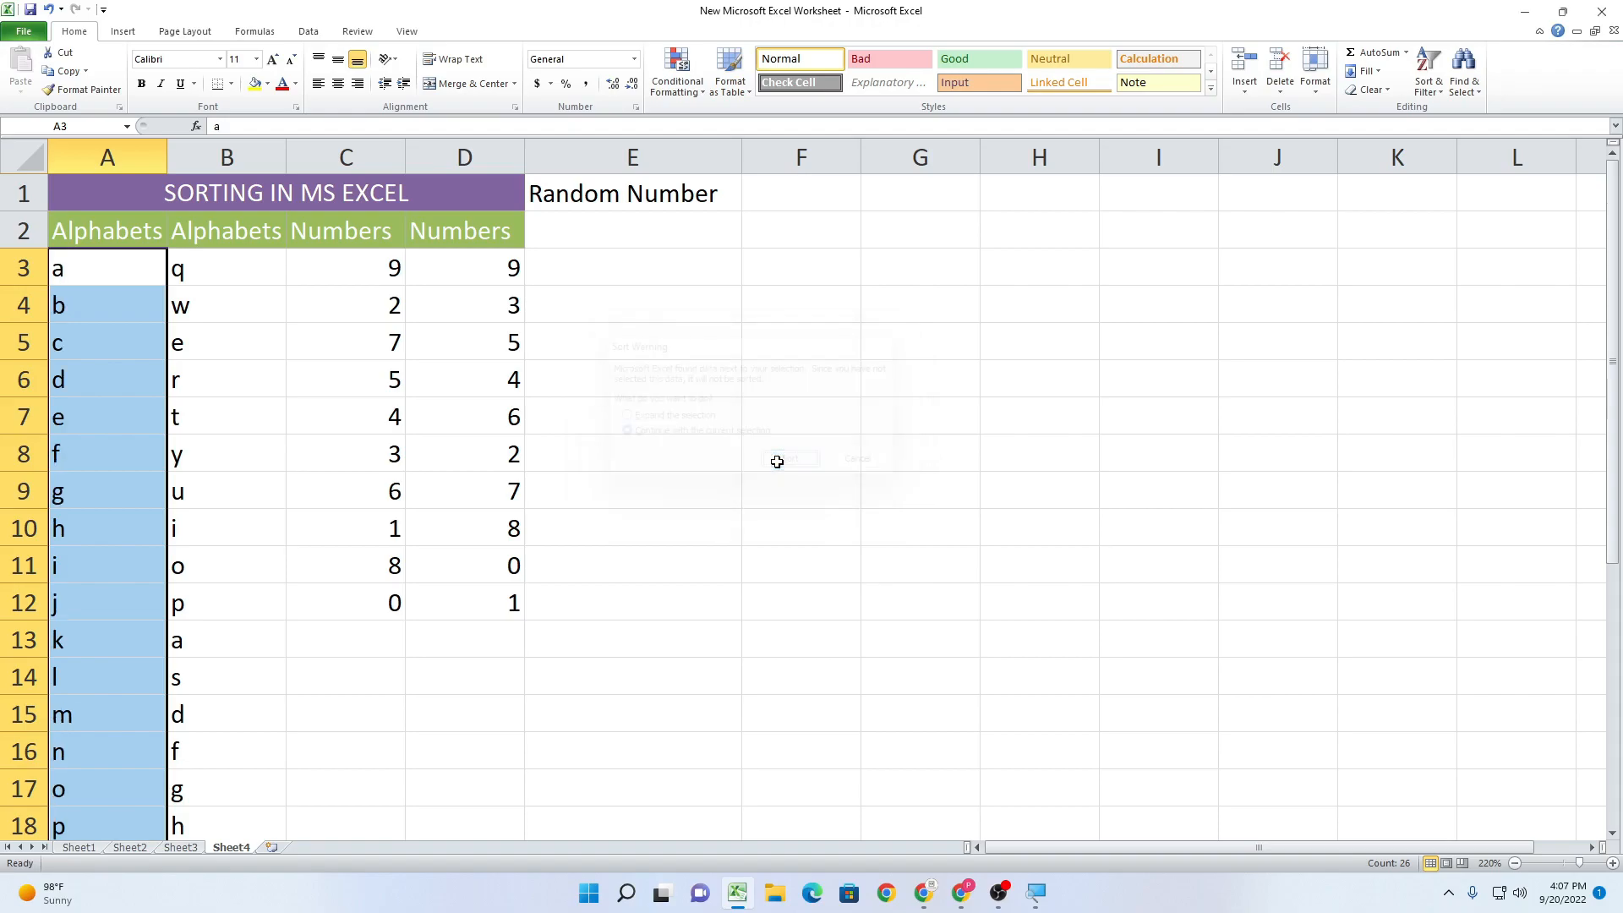
pyautogui.click(313, 689)
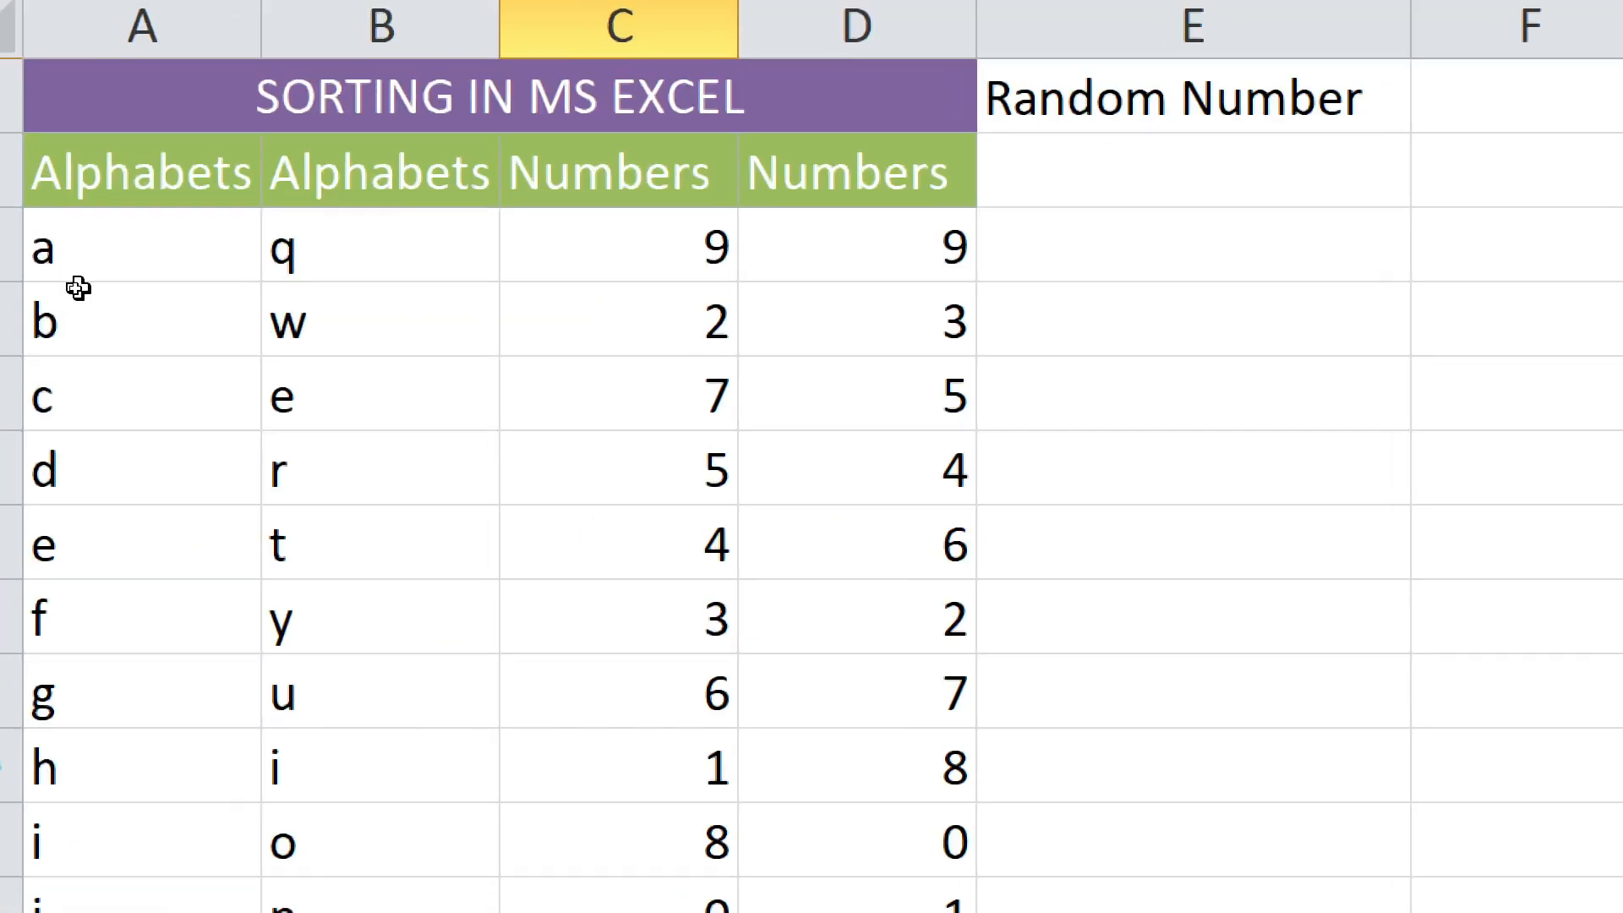
pyautogui.scroll(-6, 168, 612)
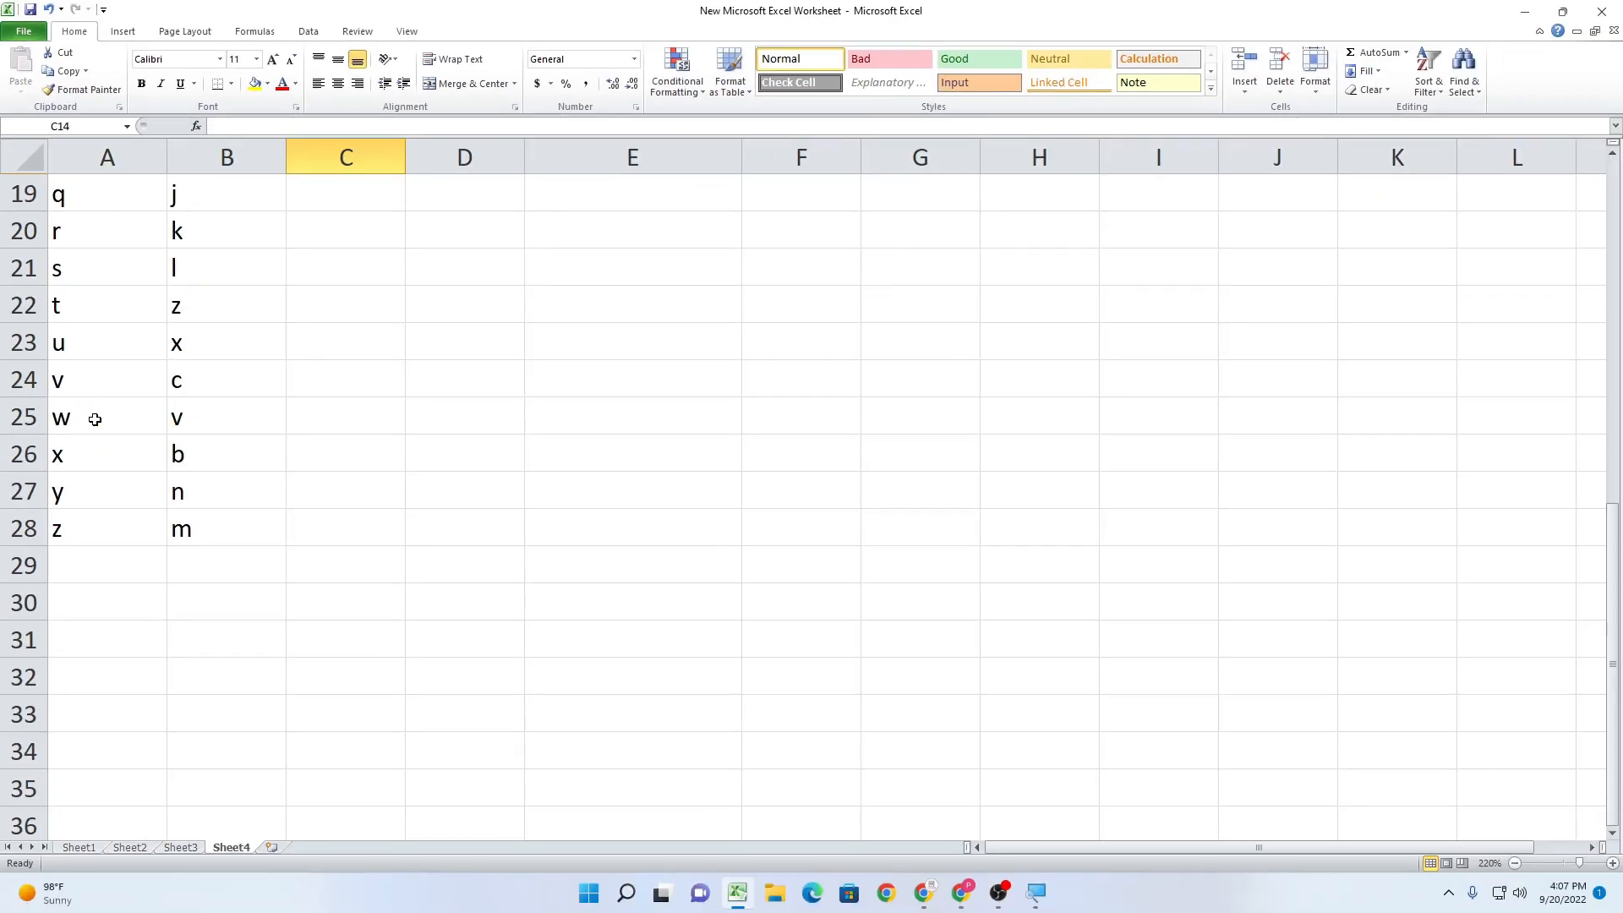
pyautogui.scroll(6, 761, 448)
# Sort the letters in B3:B28 from Z to A, continuing with the current selection only.
pyautogui.moveTo(223, 271); pyautogui.dragTo(275, 750)
pyautogui.scroll(4, 1002, 355)
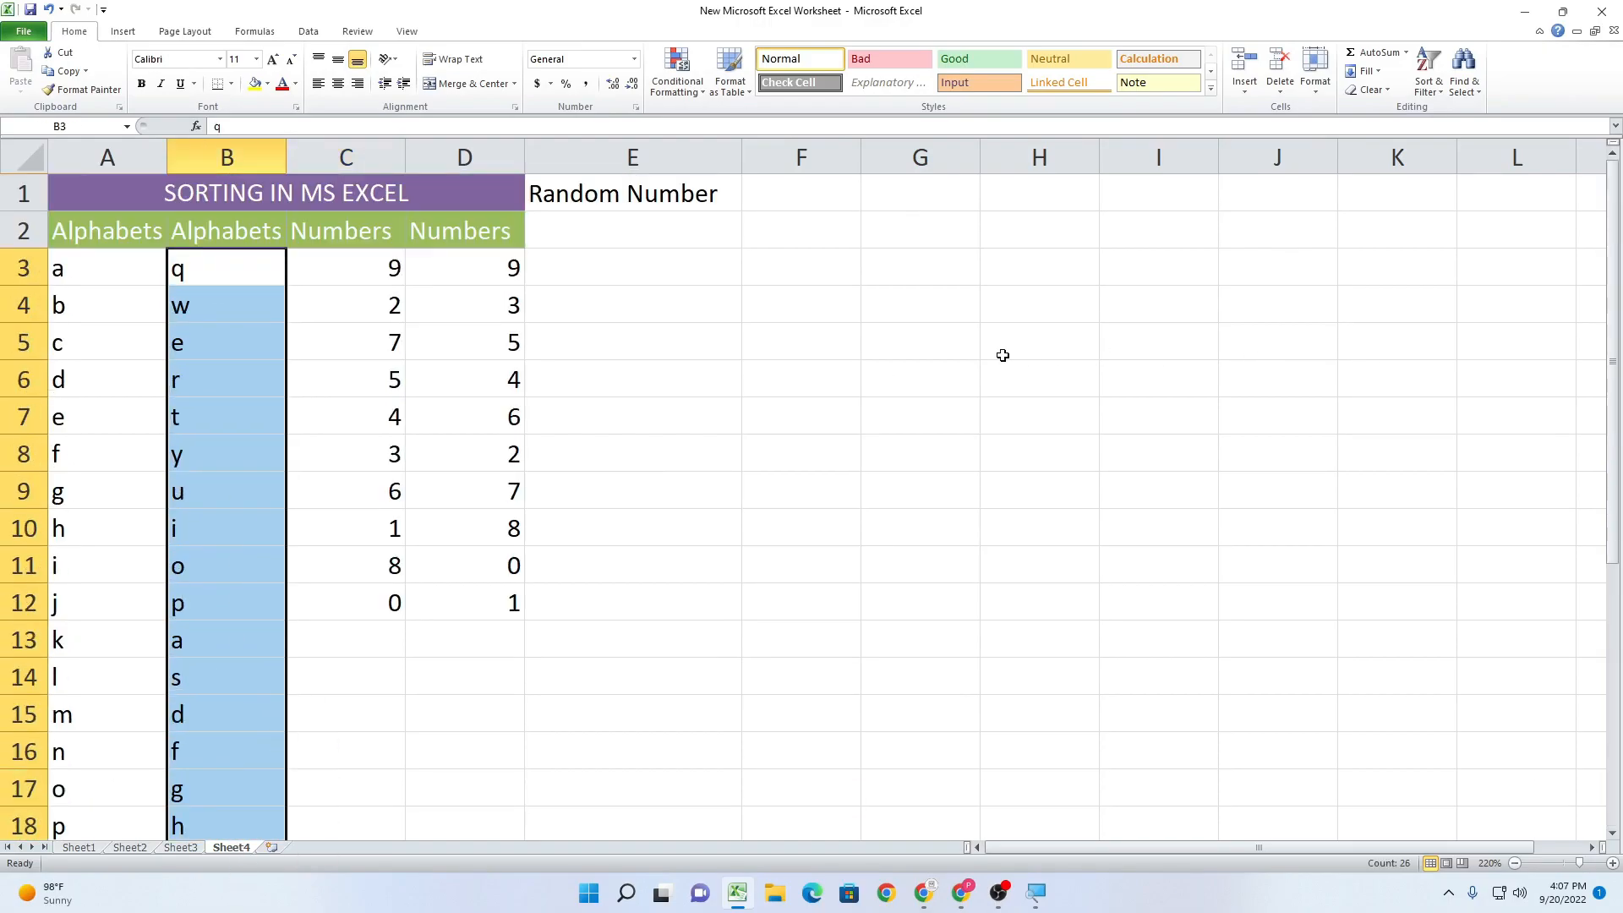
pyautogui.click(1427, 75)
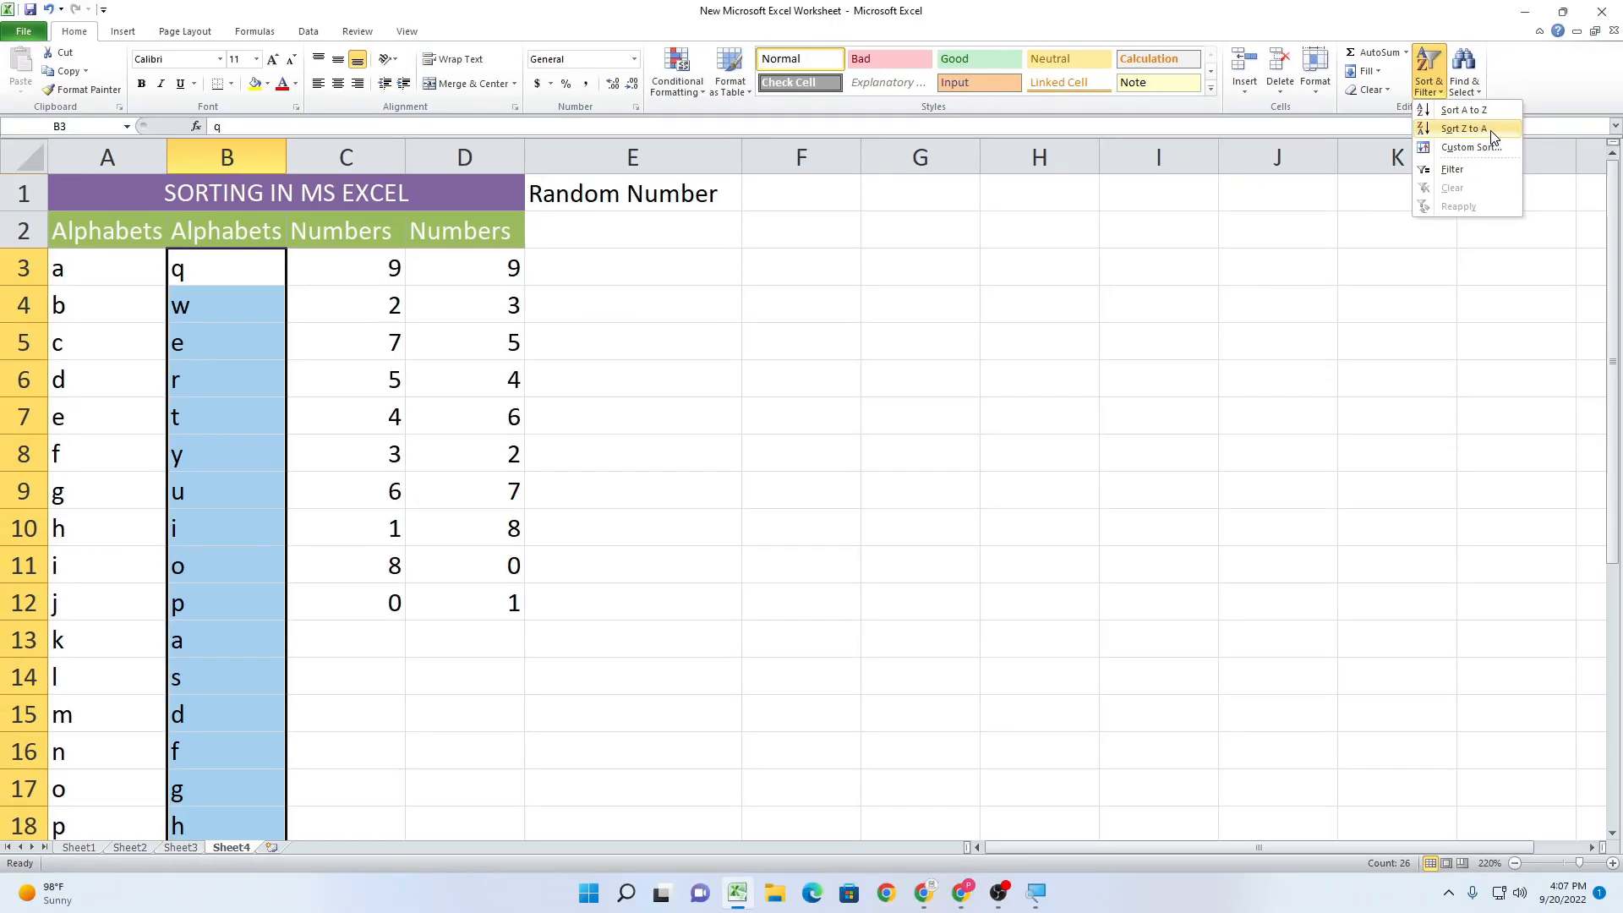
pyautogui.click(1491, 136)
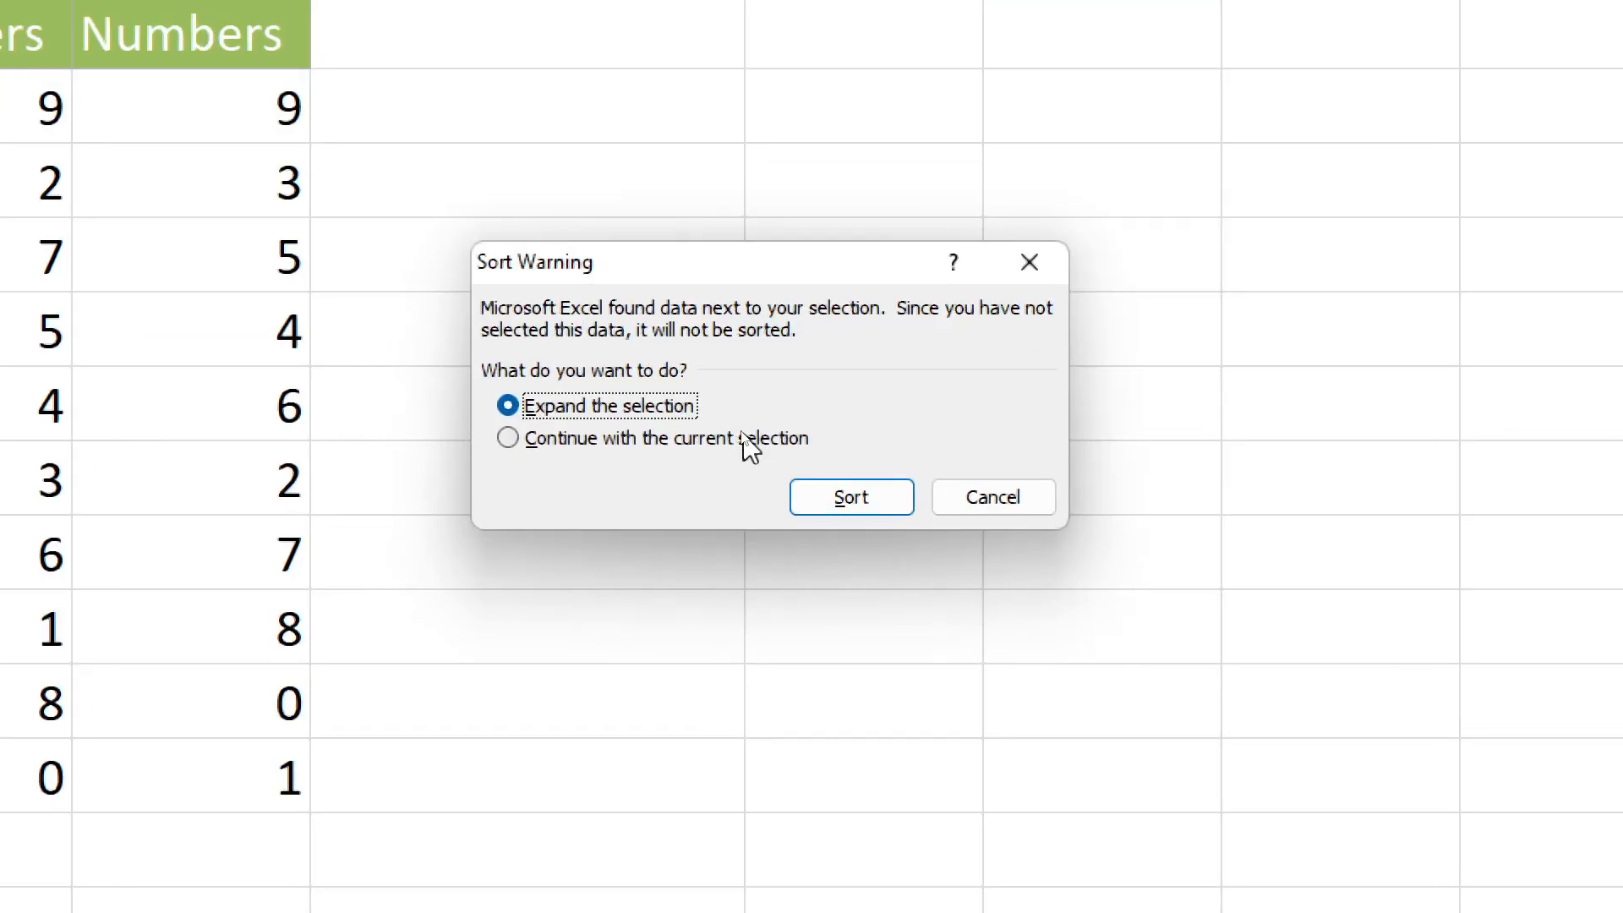
pyautogui.click(742, 433)
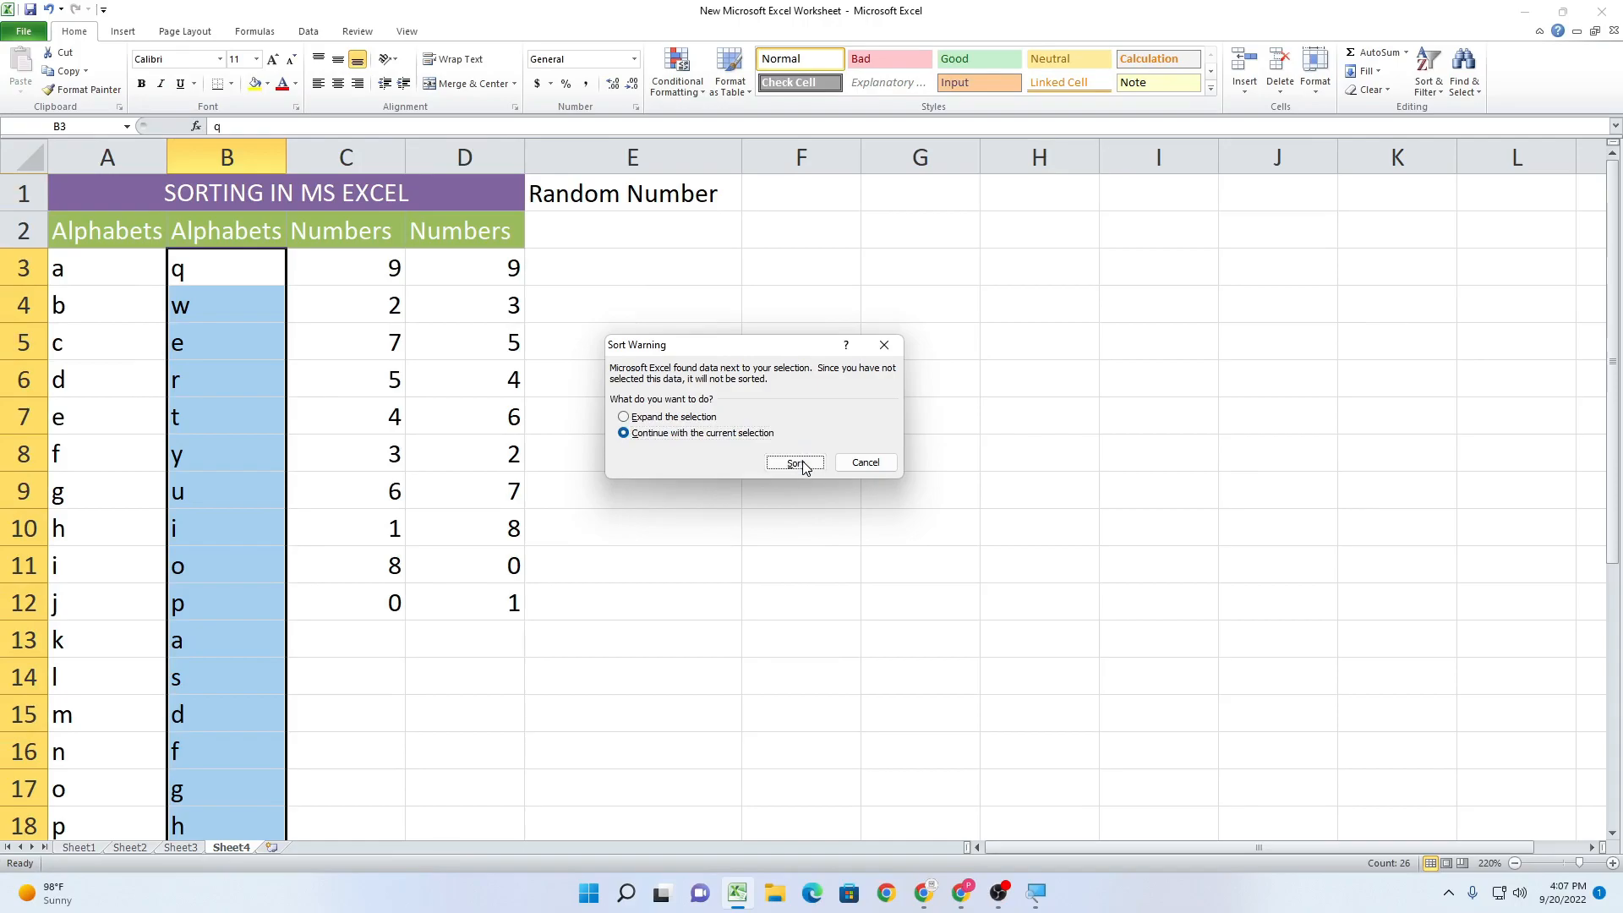
pyautogui.click(852, 497)
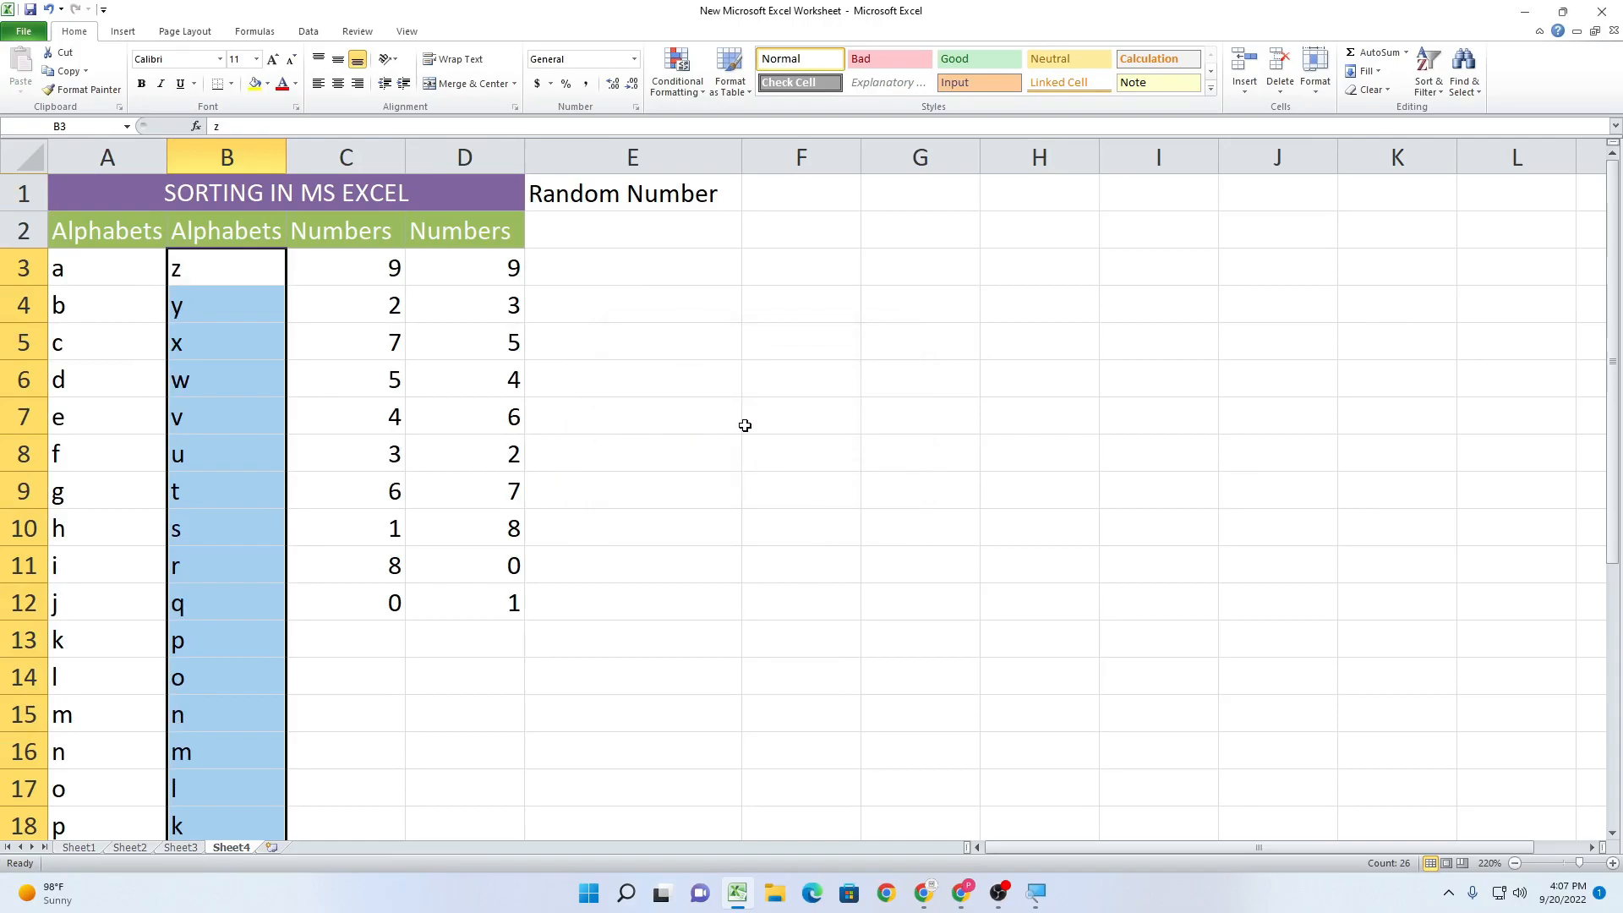
pyautogui.click(742, 425)
# Examine the order of the letters in the second Alphabets column from its first to its last row.
pyautogui.click(203, 277)
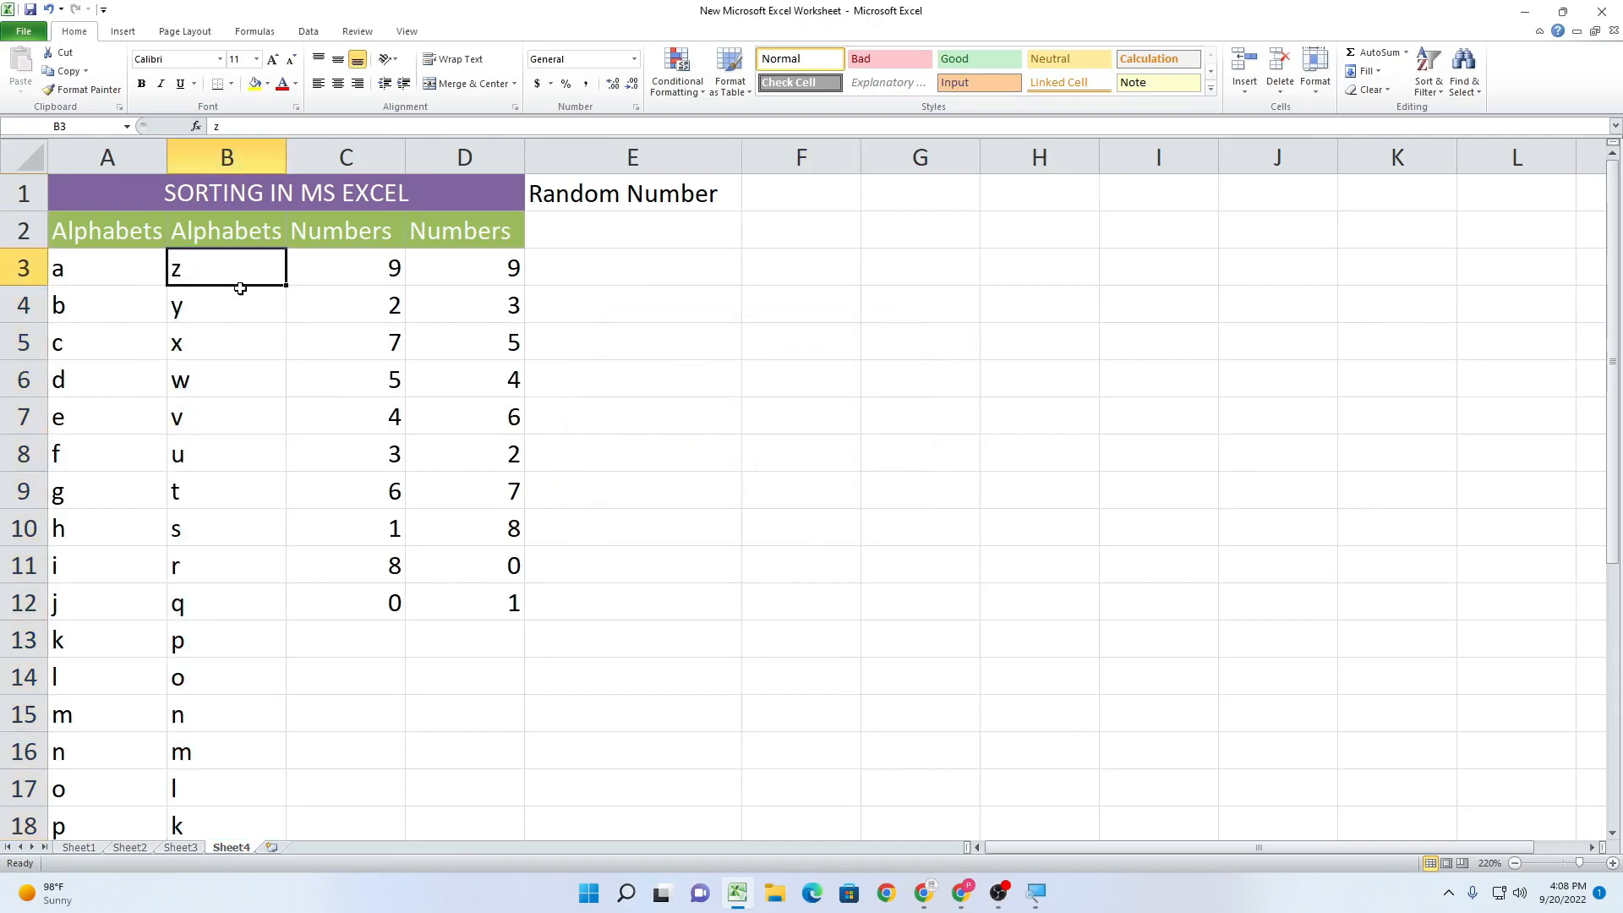
pyautogui.scroll(-5, 221, 270)
pyautogui.click(207, 639)
pyautogui.click(210, 569)
pyautogui.click(211, 626)
pyautogui.click(208, 605)
pyautogui.scroll(5, 125, 269)
pyautogui.click(203, 269)
pyautogui.click(199, 314)
pyautogui.click(211, 350)
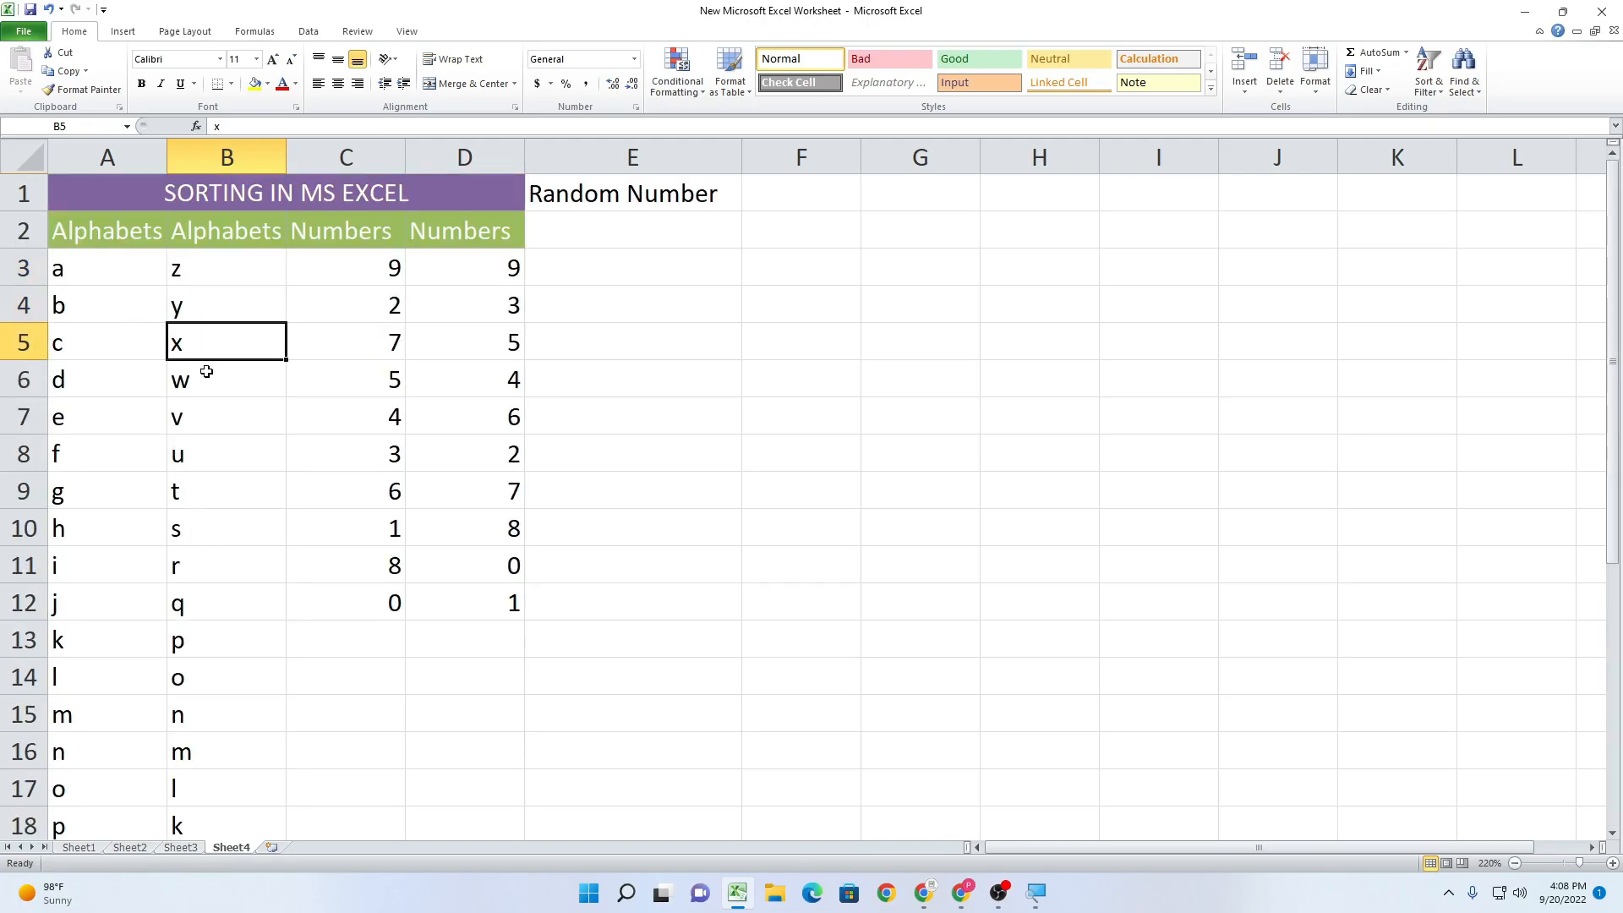
pyautogui.click(217, 277)
pyautogui.moveTo(363, 283); pyautogui.dragTo(387, 601)
pyautogui.click(632, 528)
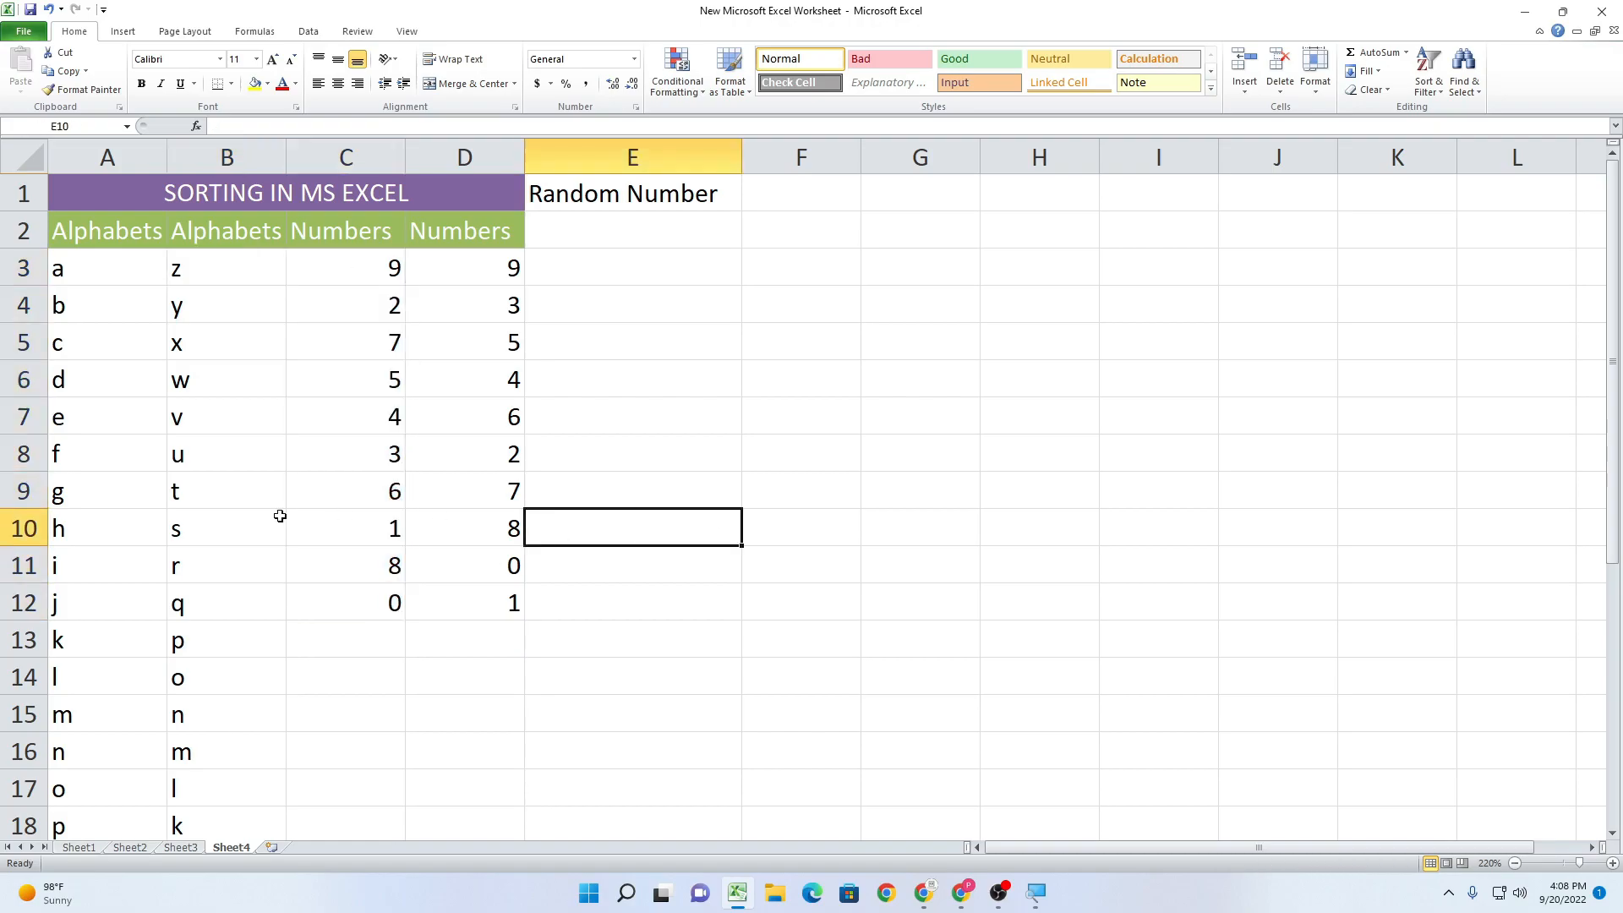
pyautogui.moveTo(209, 269); pyautogui.dragTo(230, 819)
pyautogui.click(1426, 85)
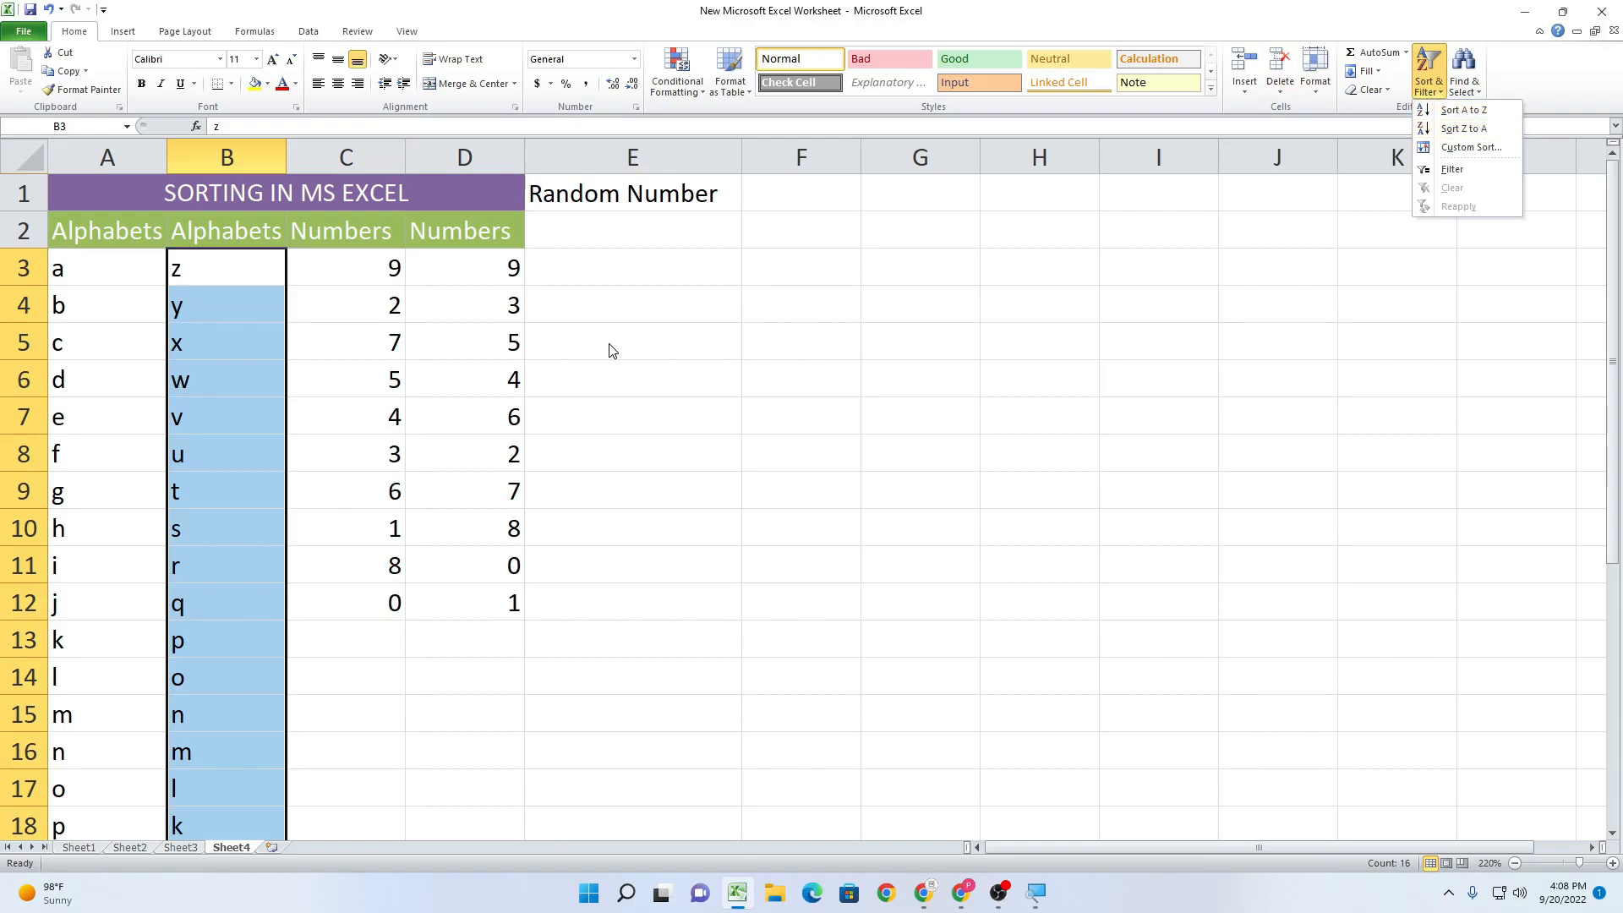
pyautogui.click(340, 291)
# Sort the numbers in C3:C12 from smallest to largest, continuing with the current selection only.
pyautogui.moveTo(344, 264); pyautogui.dragTo(369, 614)
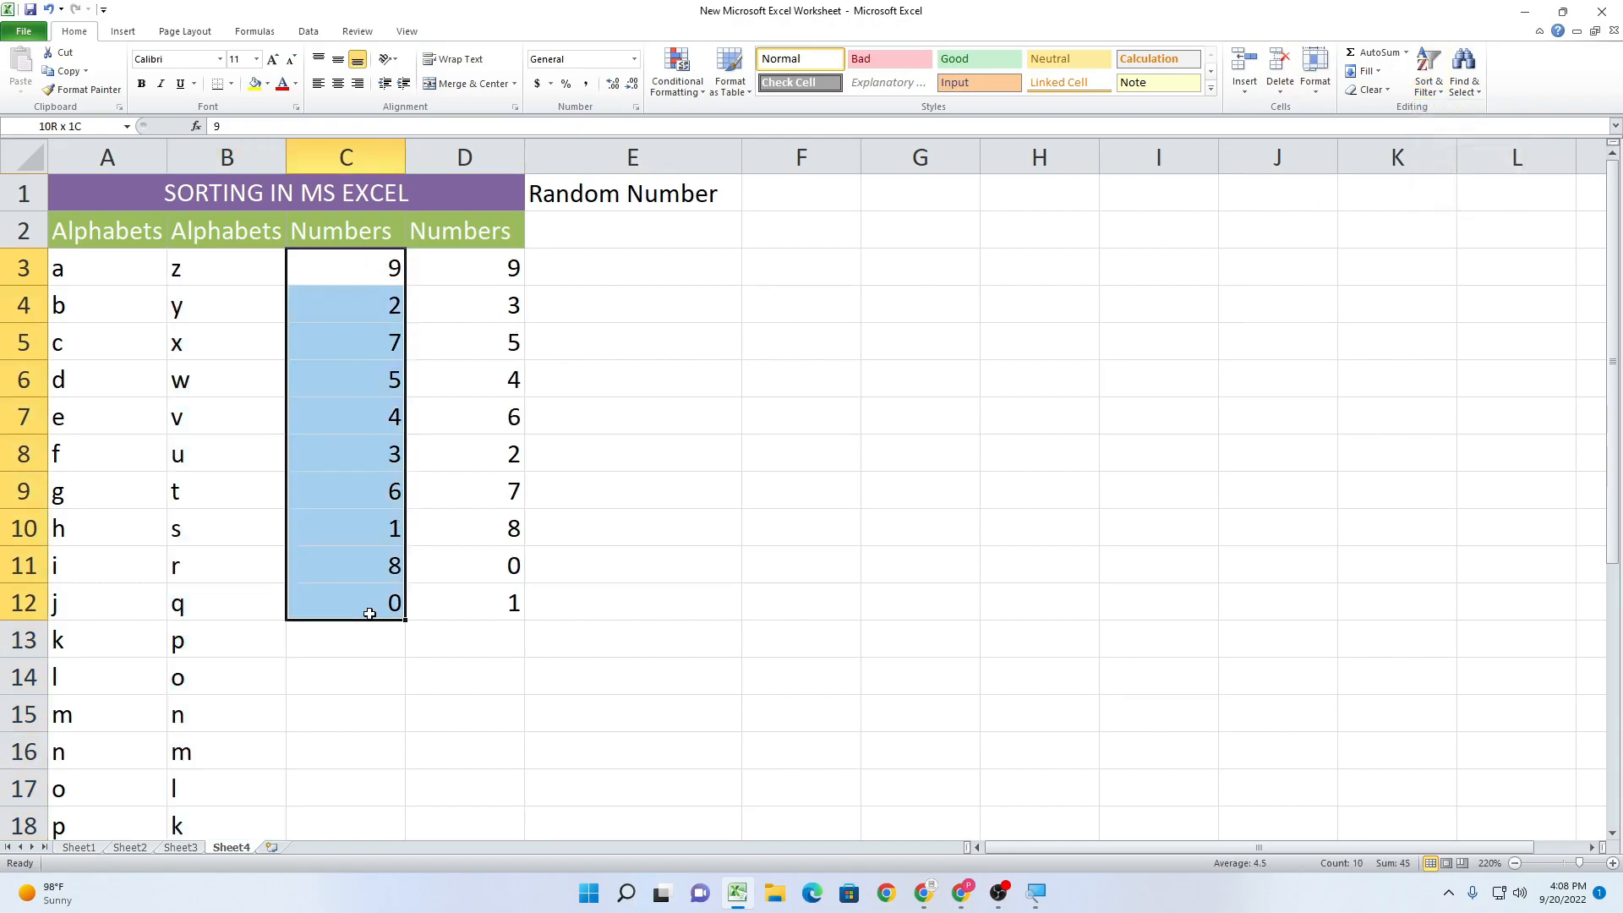
pyautogui.click(1428, 84)
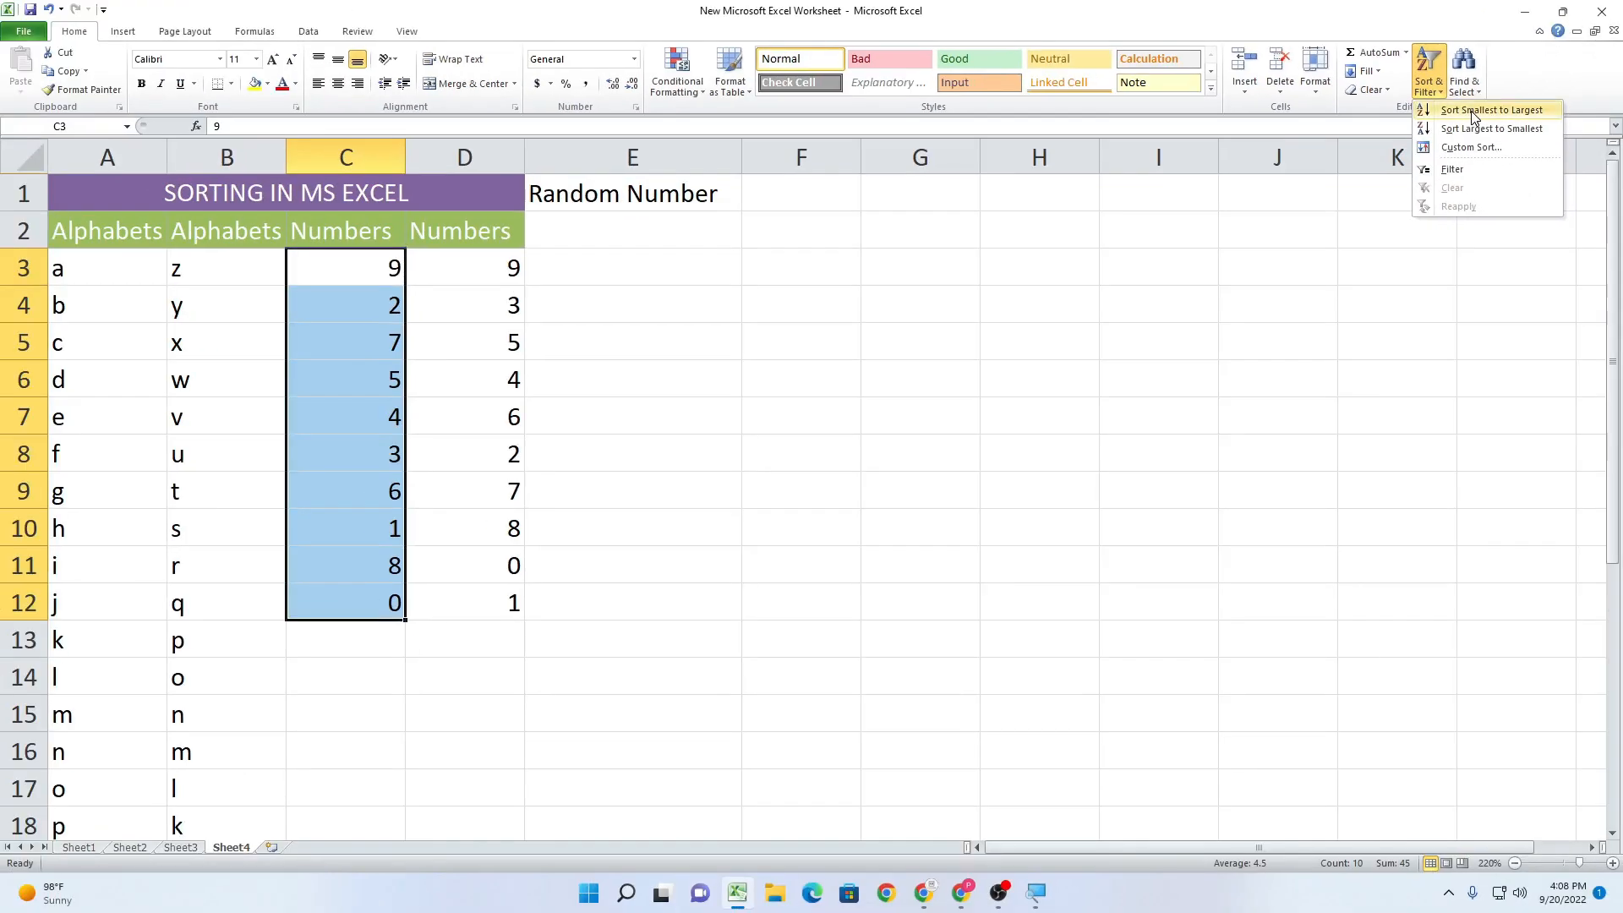
pyautogui.click(1472, 111)
pyautogui.click(732, 434)
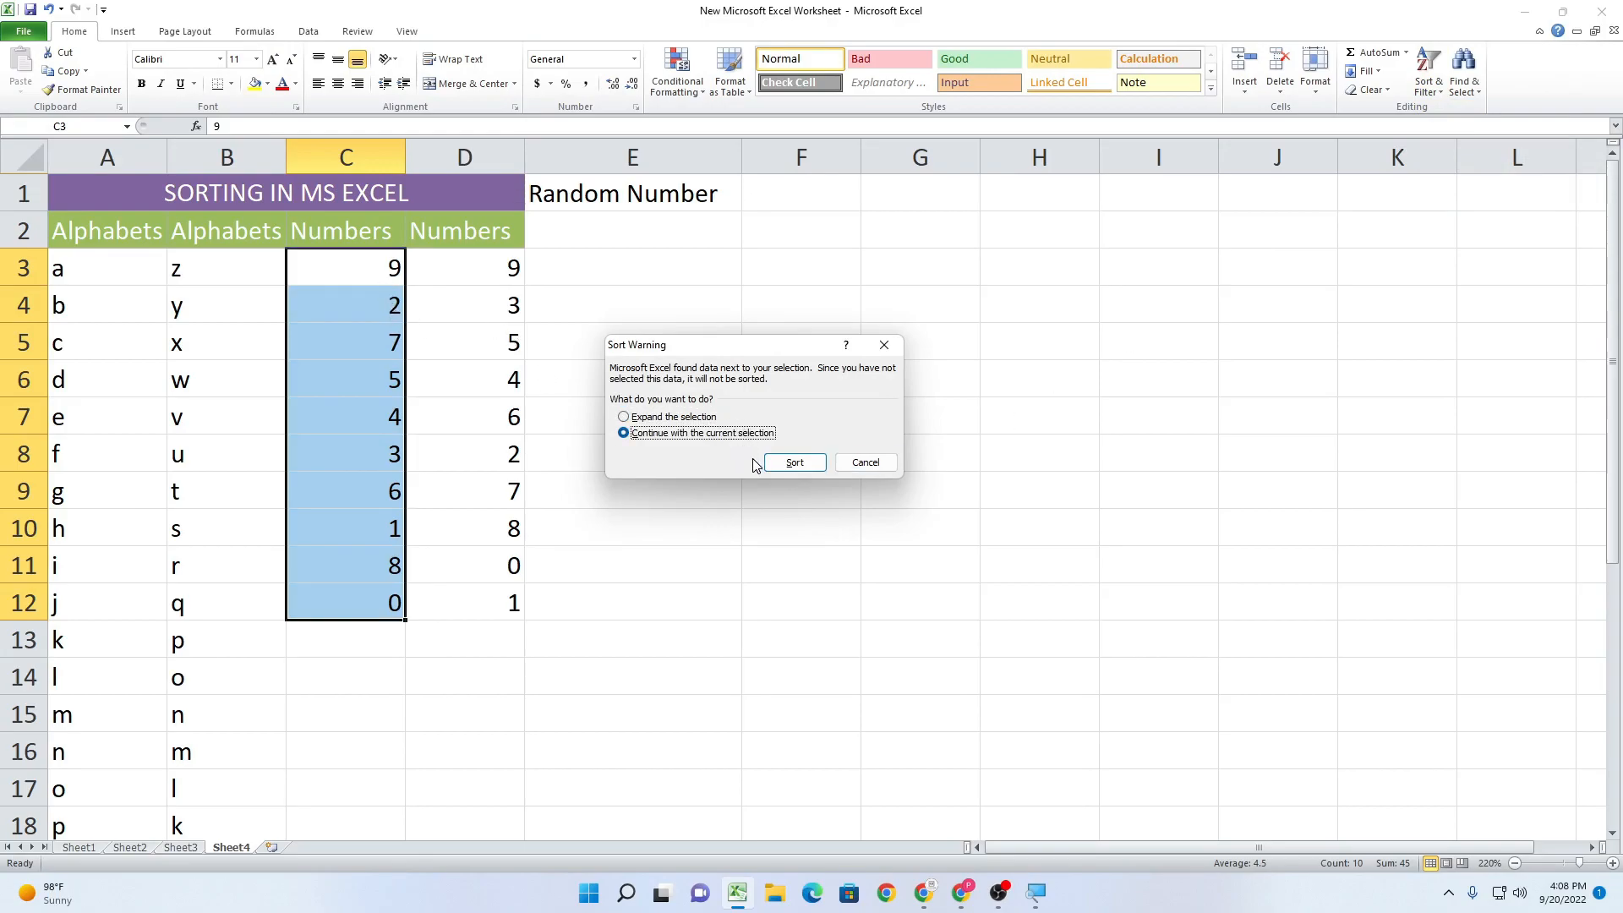
pyautogui.click(782, 463)
pyautogui.click(660, 488)
pyautogui.click(347, 272)
pyautogui.click(359, 465)
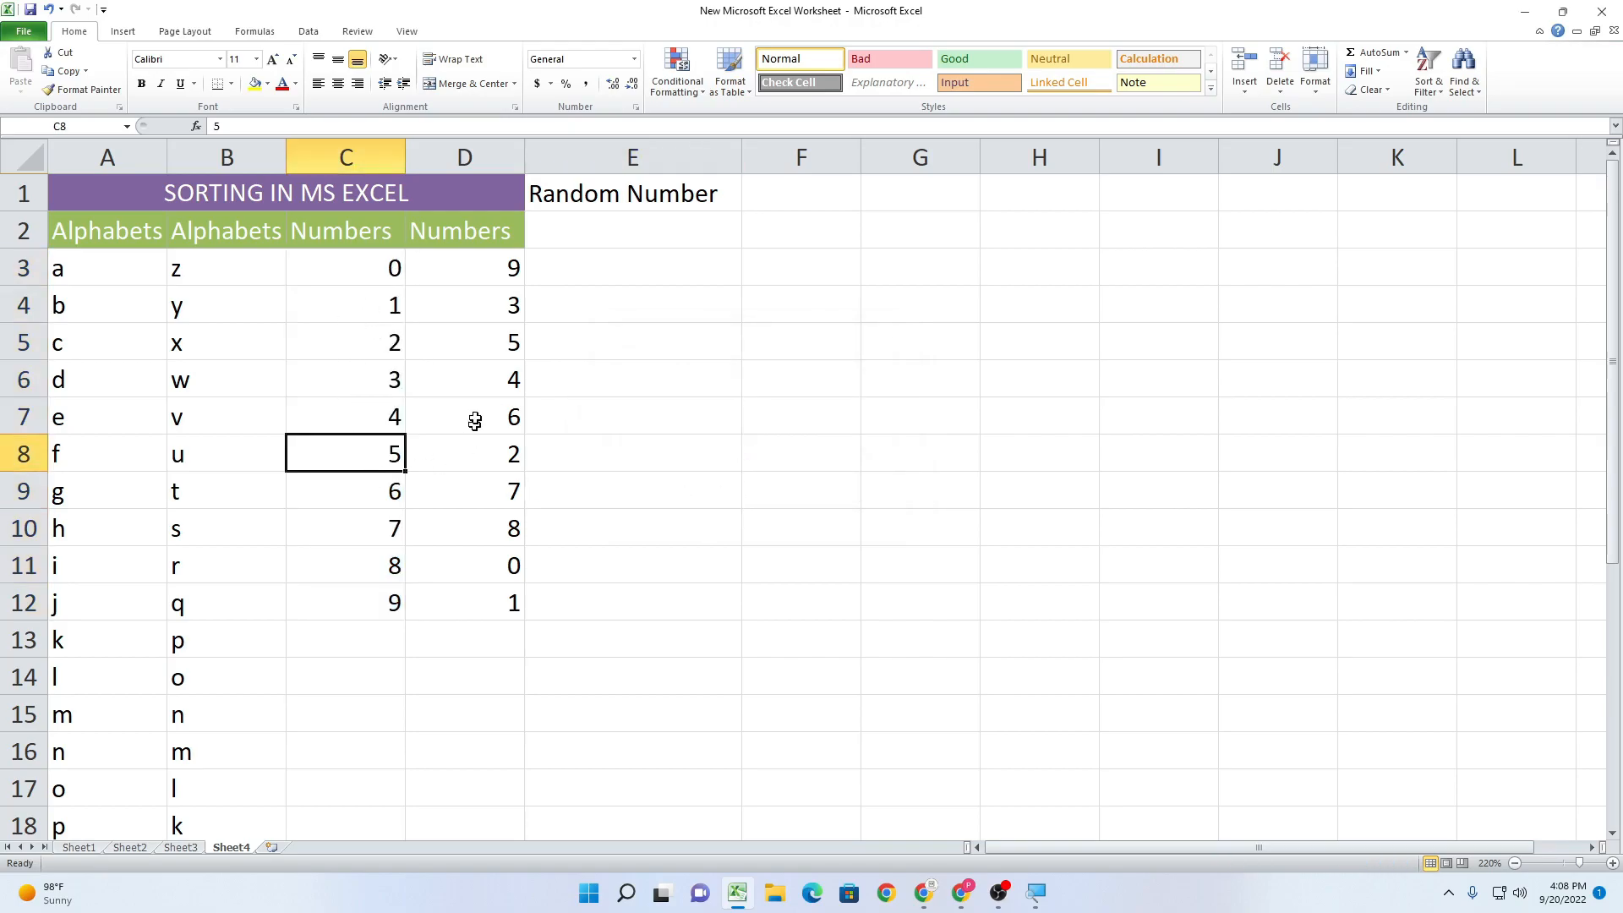